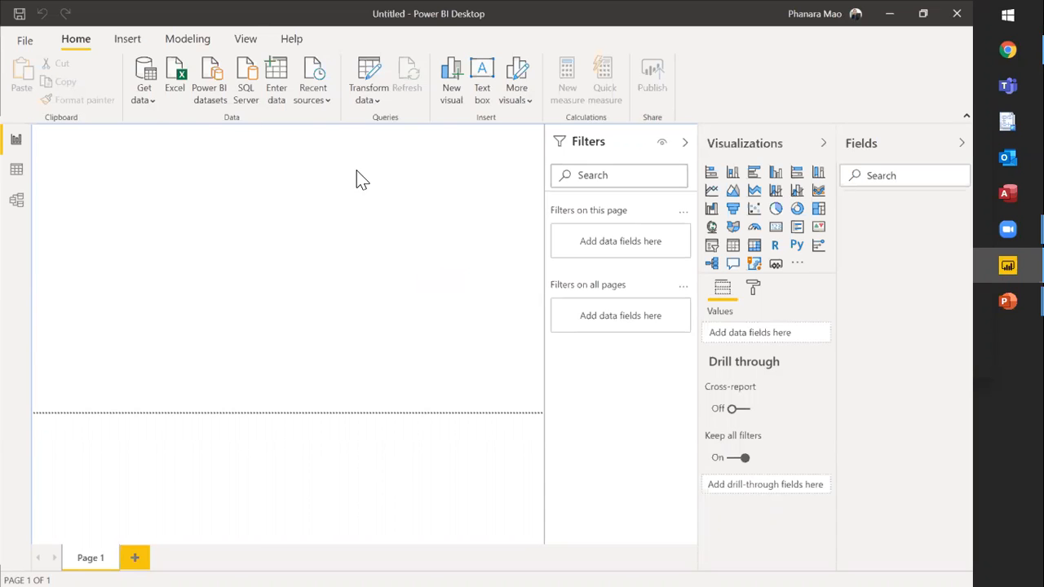
pyautogui.click(149, 101)
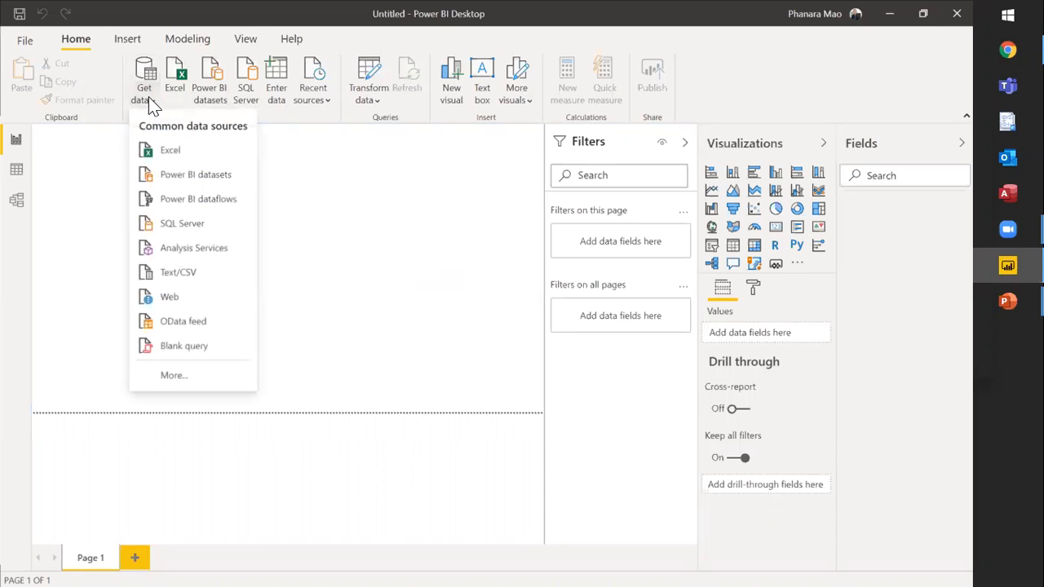
pyautogui.click(172, 302)
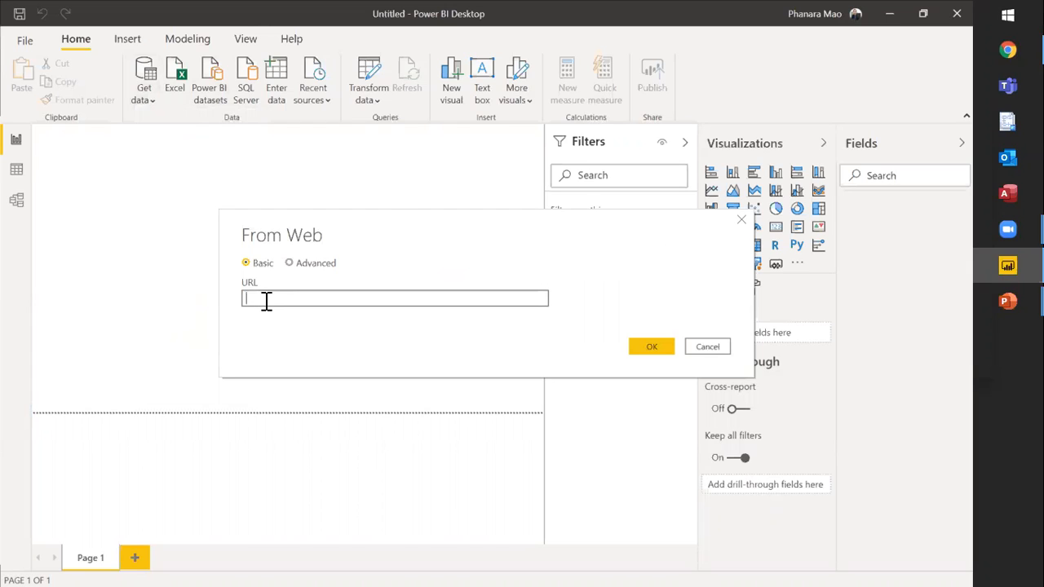
pyautogui.click(706, 348)
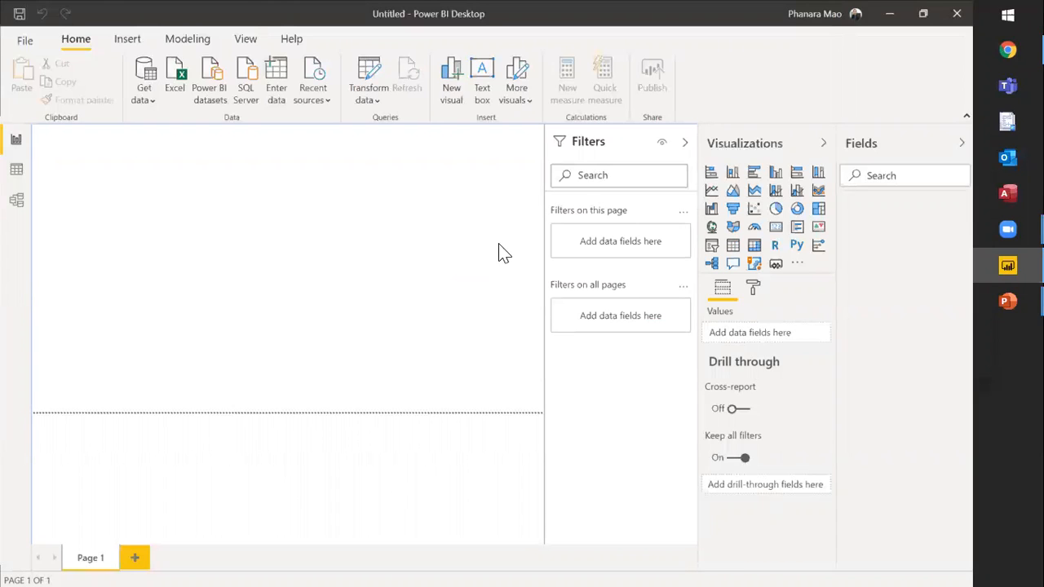
# Switch to Chrome and examine the country statistics table and headline figures on the Worldometer coronavirus page.
pyautogui.click(1008, 50)
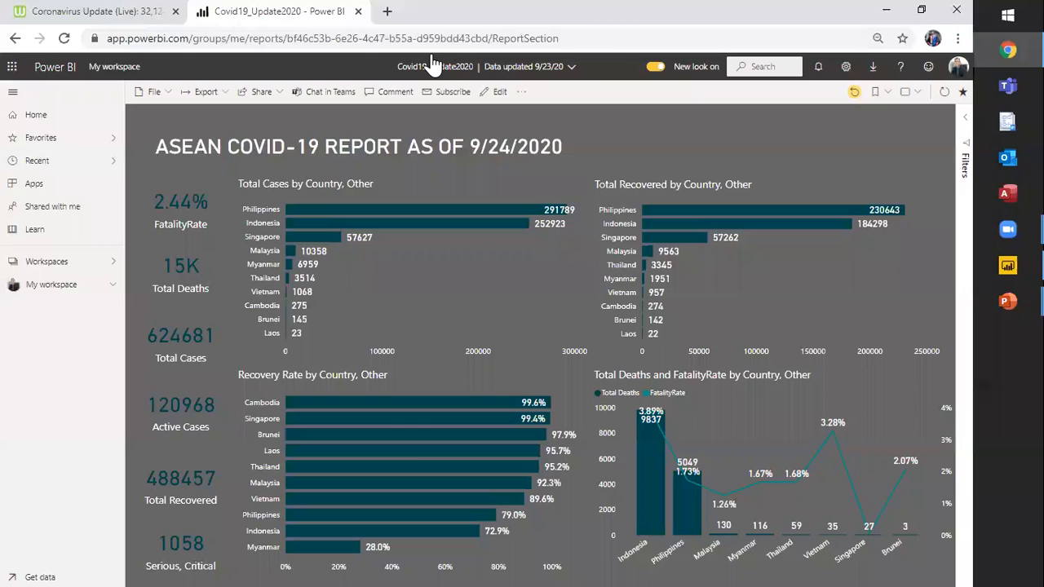
pyautogui.click(131, 17)
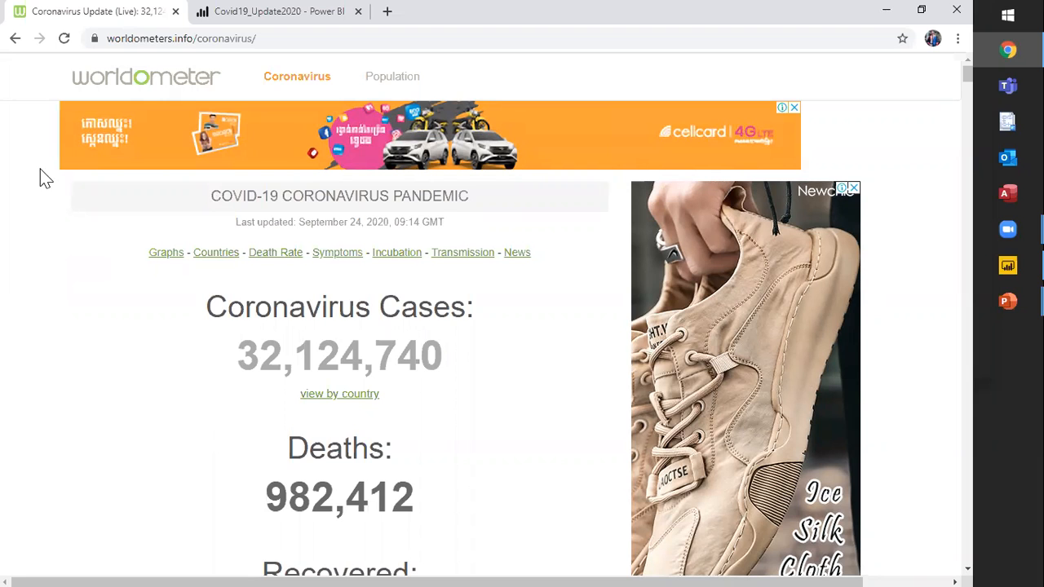
pyautogui.scroll(-4, 345, 322)
pyautogui.scroll(-15, 441, 377)
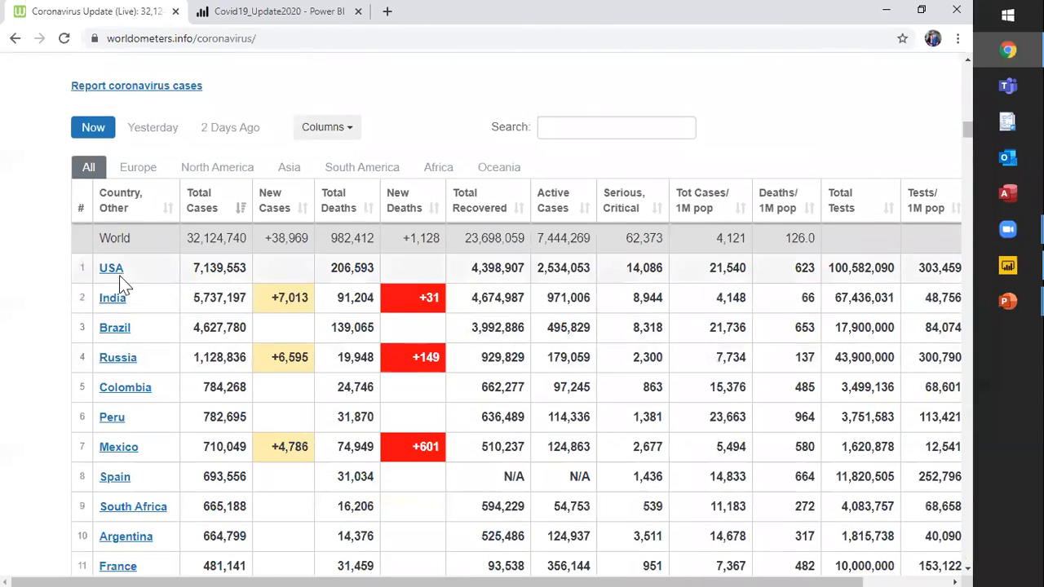
pyautogui.scroll(-2, 137, 428)
pyautogui.scroll(-5, 152, 397)
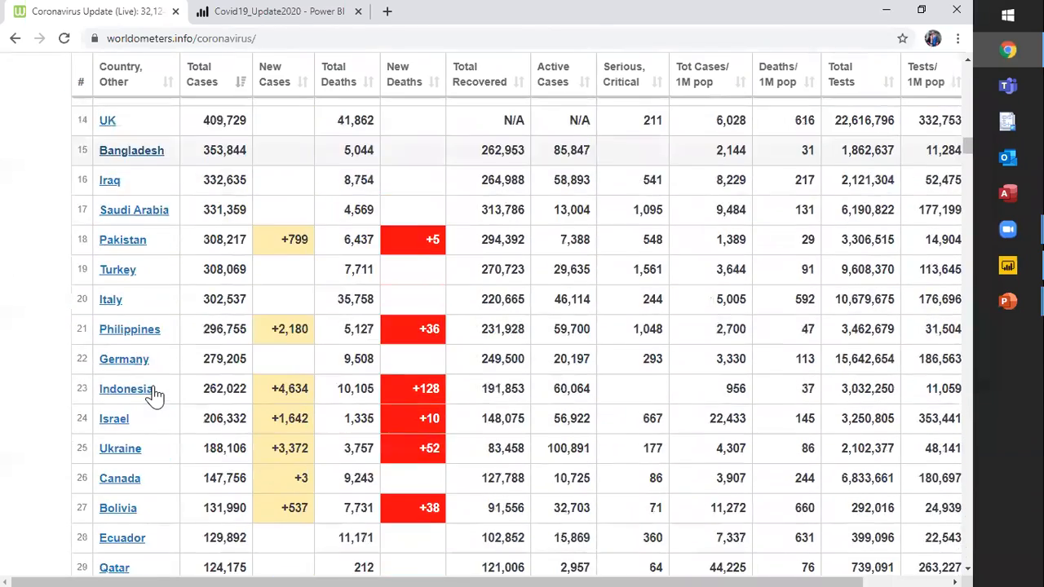
pyautogui.scroll(8, 155, 395)
pyautogui.scroll(6, 160, 394)
pyautogui.scroll(-4, 169, 391)
pyautogui.scroll(10, 170, 392)
pyautogui.scroll(4, 195, 387)
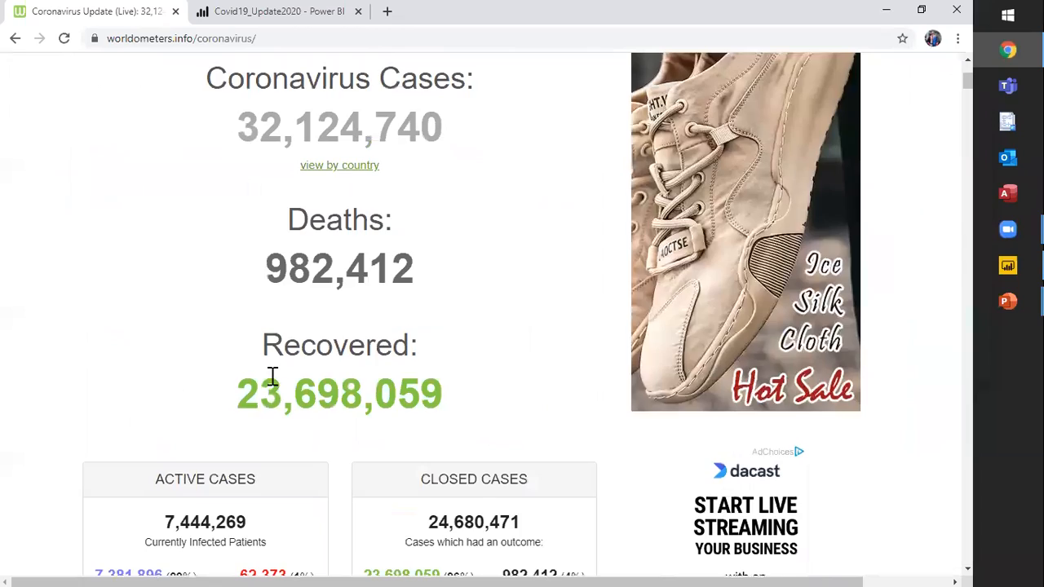
pyautogui.scroll(3, 272, 377)
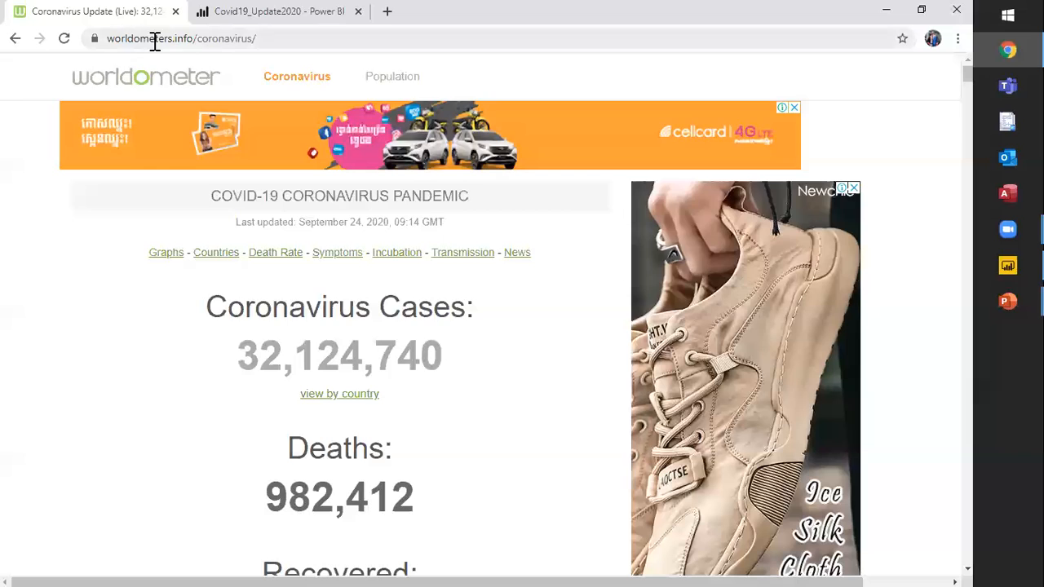
# Copy the web address of the Worldometer coronavirus page.
pyautogui.click(155, 40)
pyautogui.hotkey('ctrl', 'c')
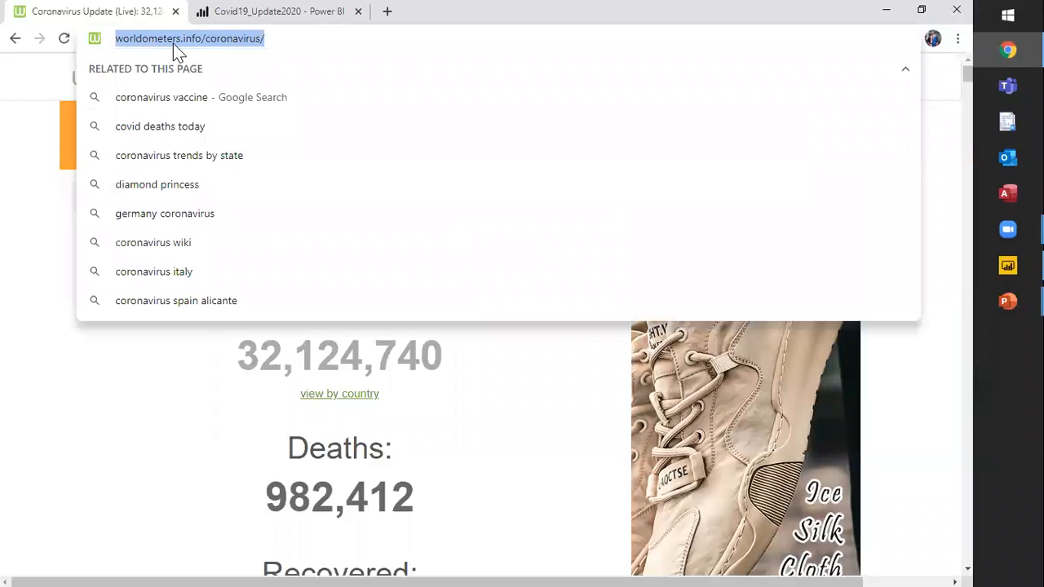
pyautogui.click(120, 337)
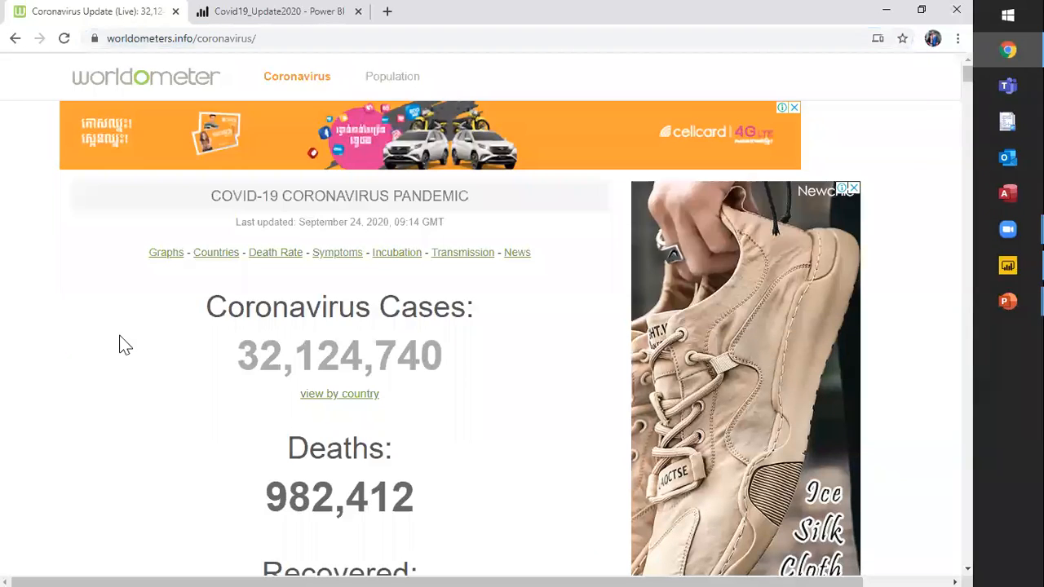
pyautogui.click(1008, 265)
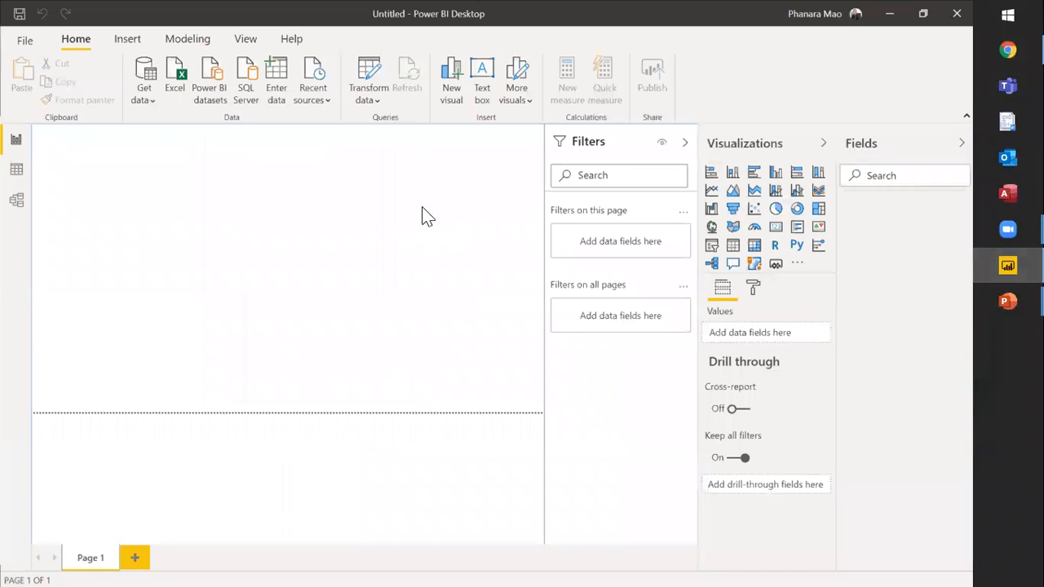
pyautogui.click(145, 96)
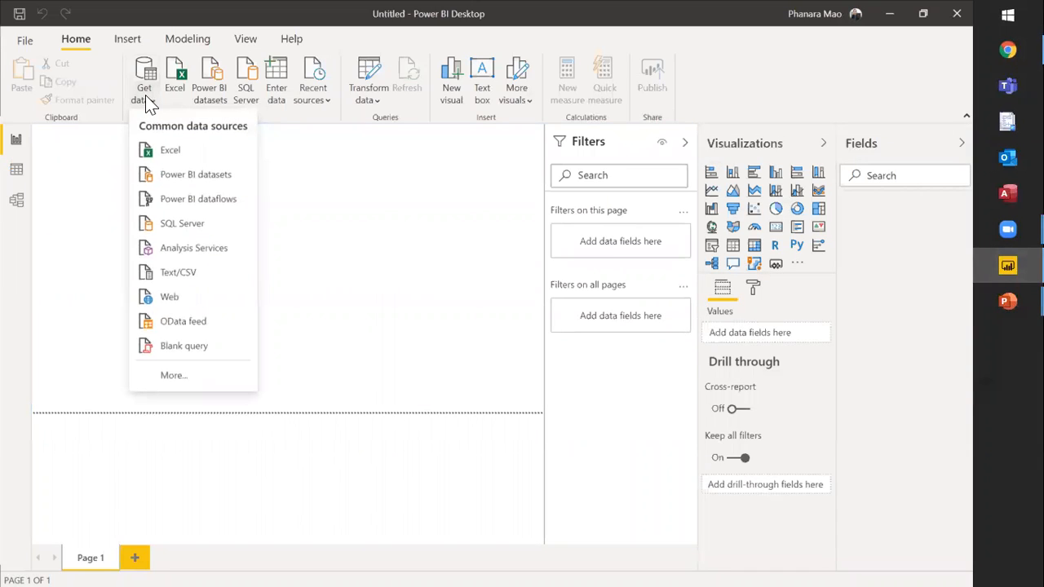
pyautogui.click(174, 300)
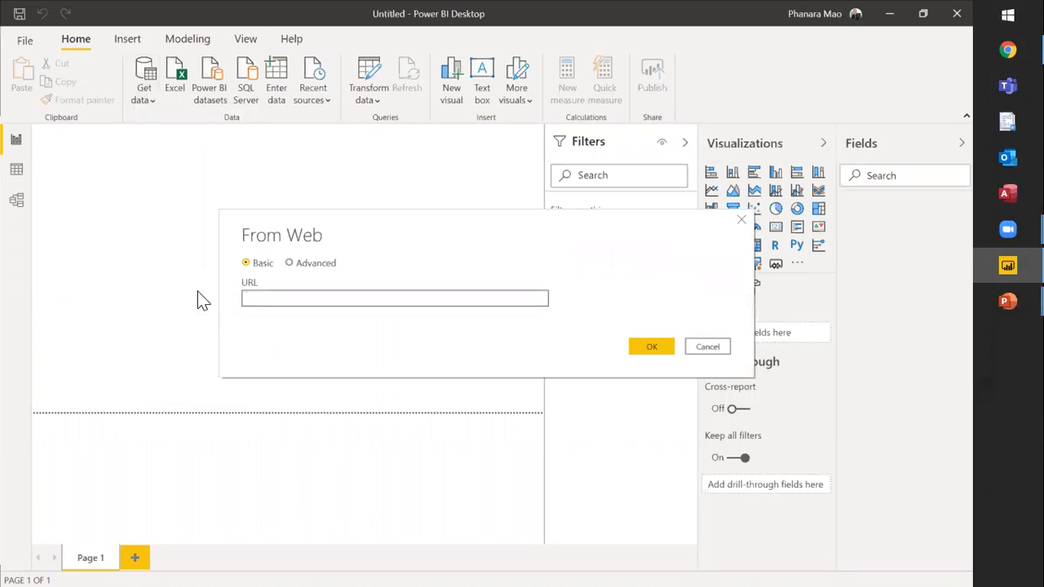
pyautogui.rightClick(263, 303)
pyautogui.click(292, 364)
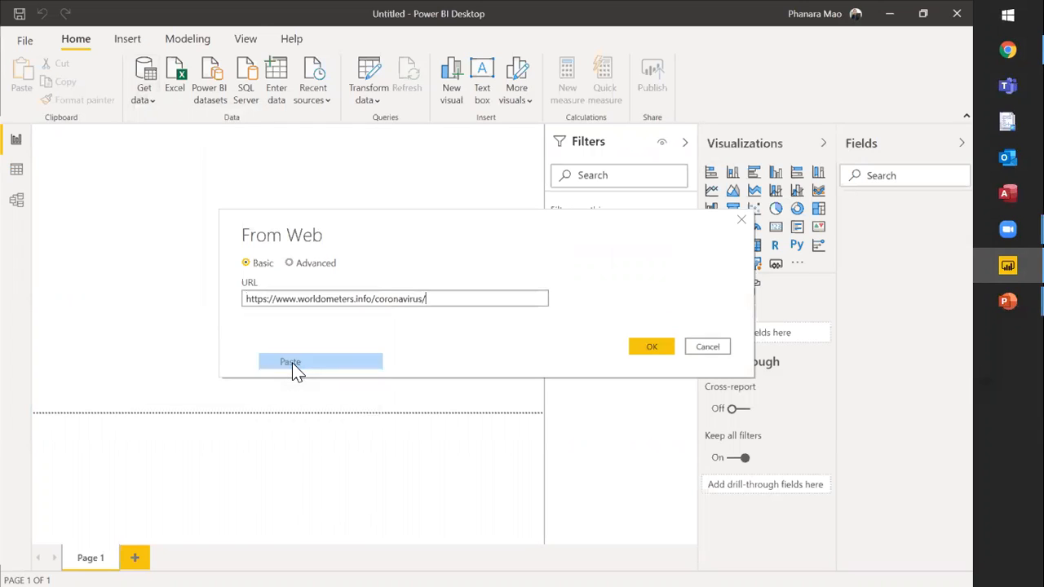
pyautogui.click(646, 348)
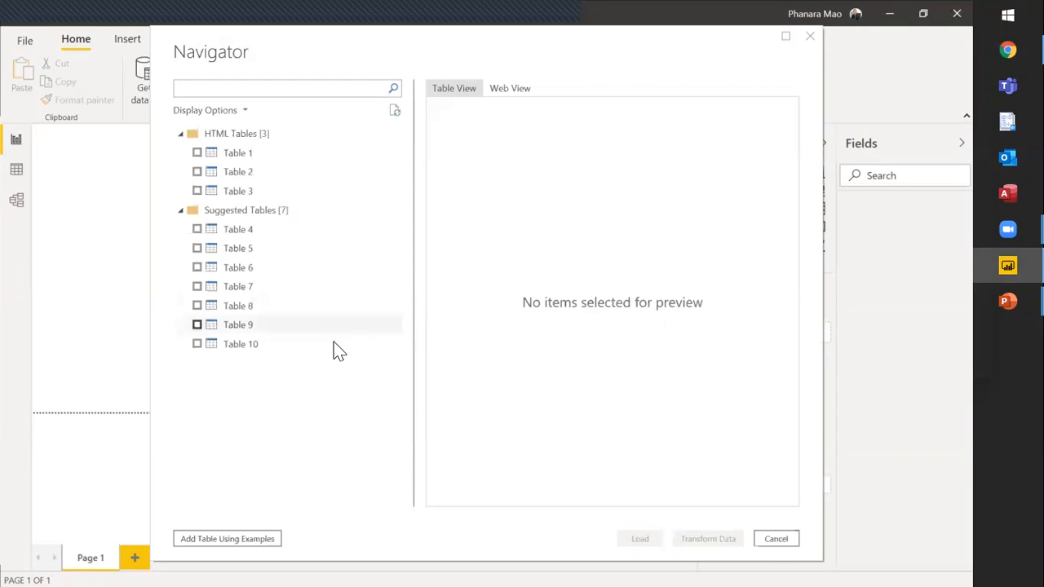
# Preview Table 1, Table 2 and Table 3 among the HTML tables to compare their data.
pyautogui.click(196, 153)
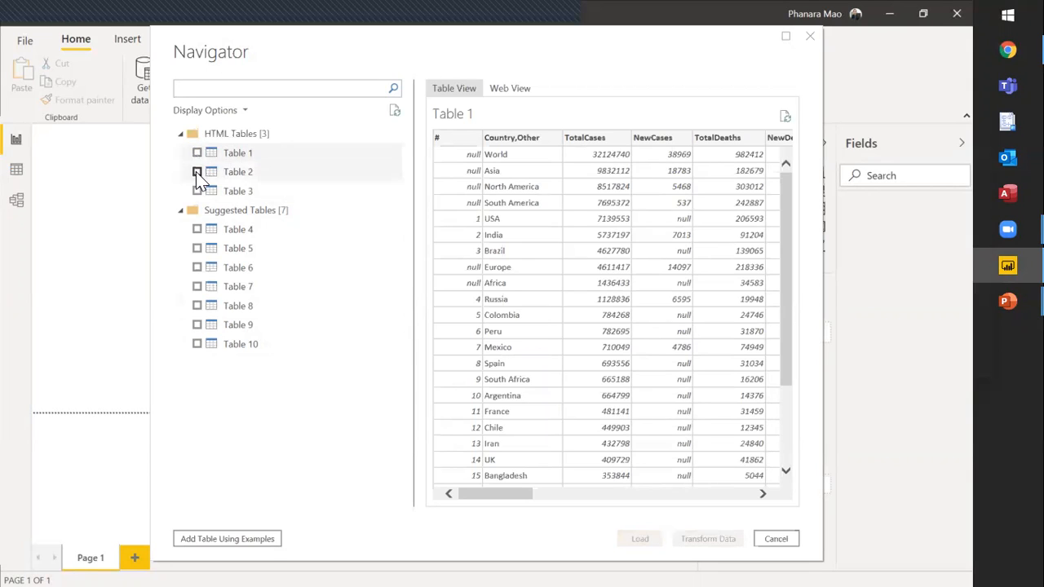
pyautogui.click(198, 172)
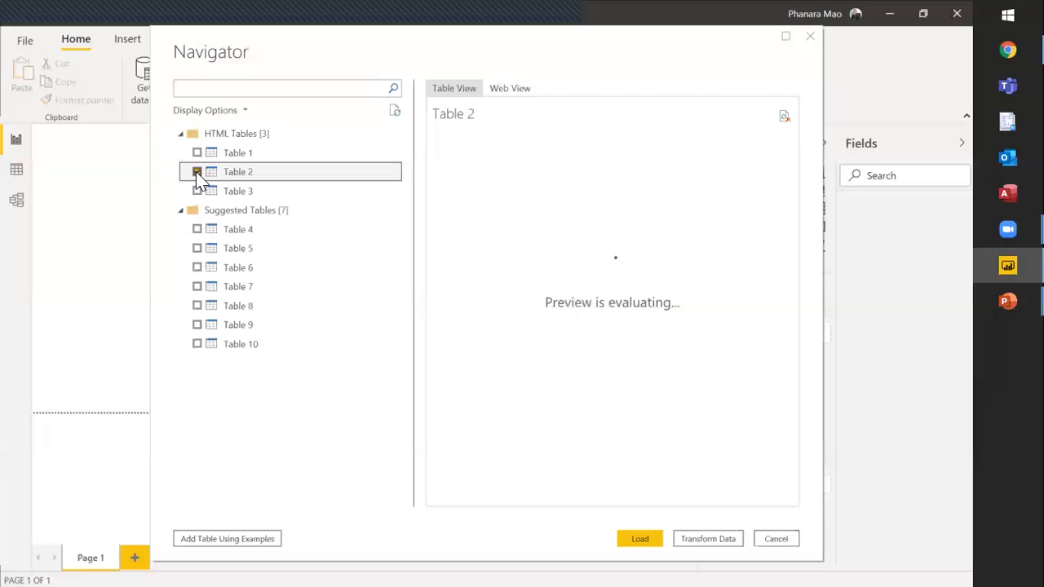
pyautogui.click(197, 172)
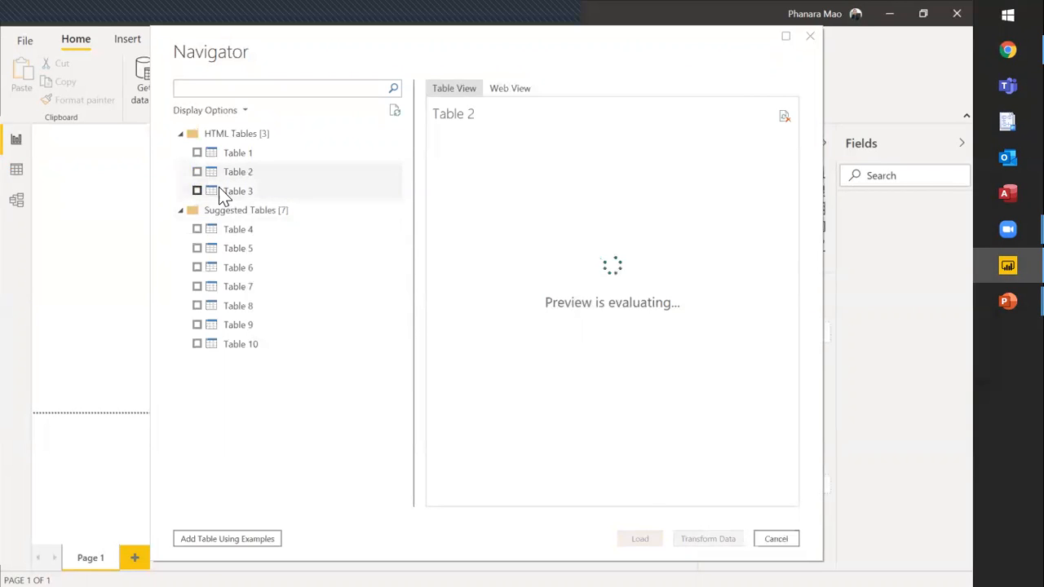
pyautogui.click(196, 153)
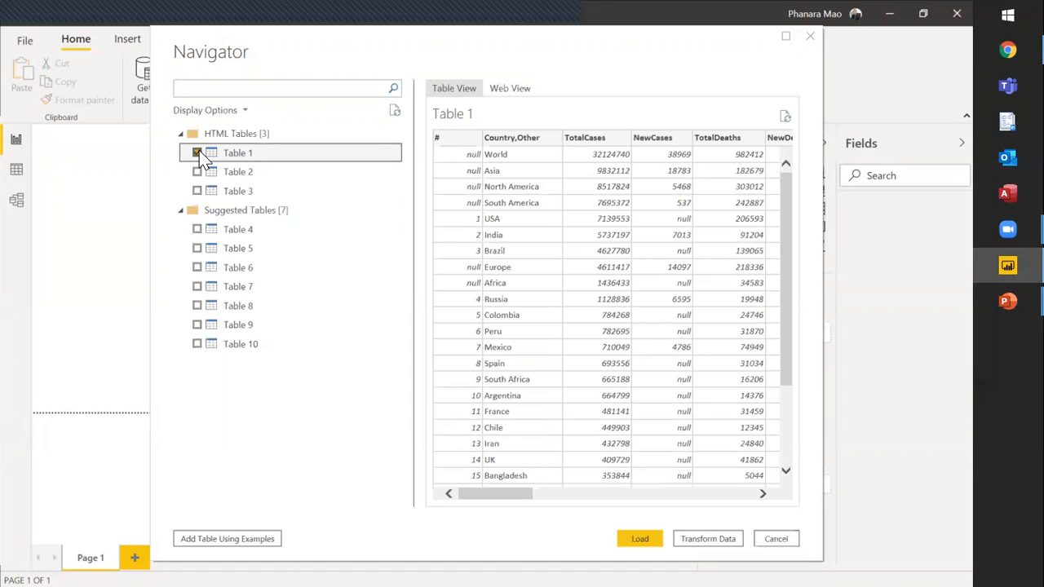
pyautogui.click(197, 153)
pyautogui.click(196, 171)
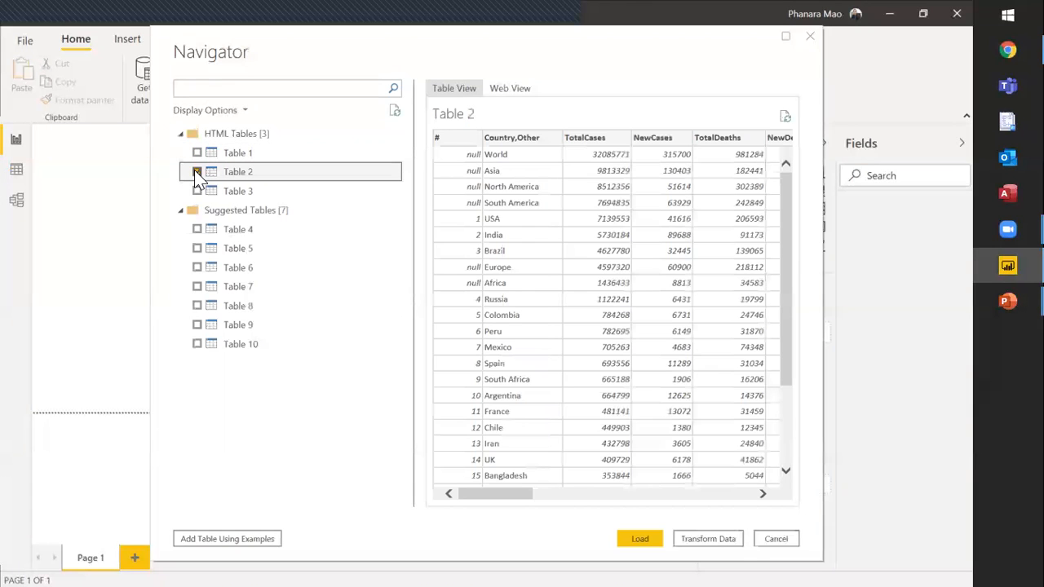
pyautogui.click(195, 172)
pyautogui.click(197, 190)
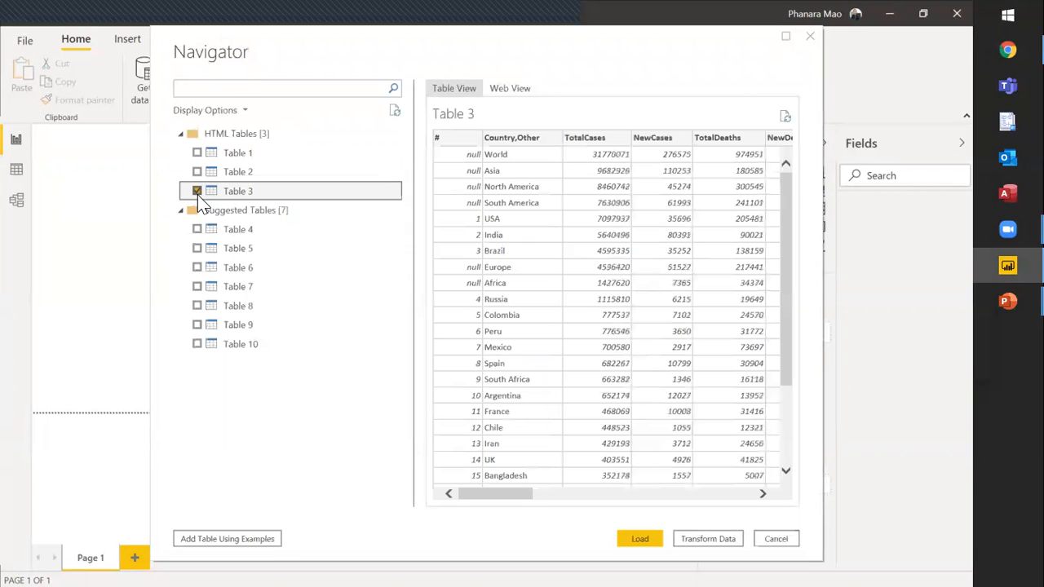
pyautogui.click(197, 191)
# Select Table 1 for import and open it for transformation in a maximized Power Query Editor.
pyautogui.click(197, 154)
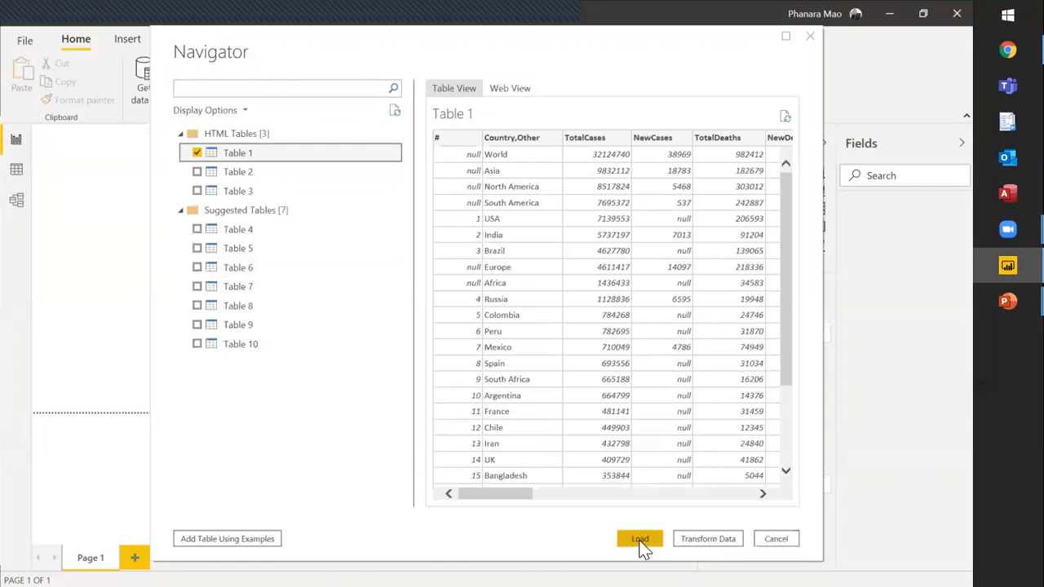
pyautogui.click(696, 542)
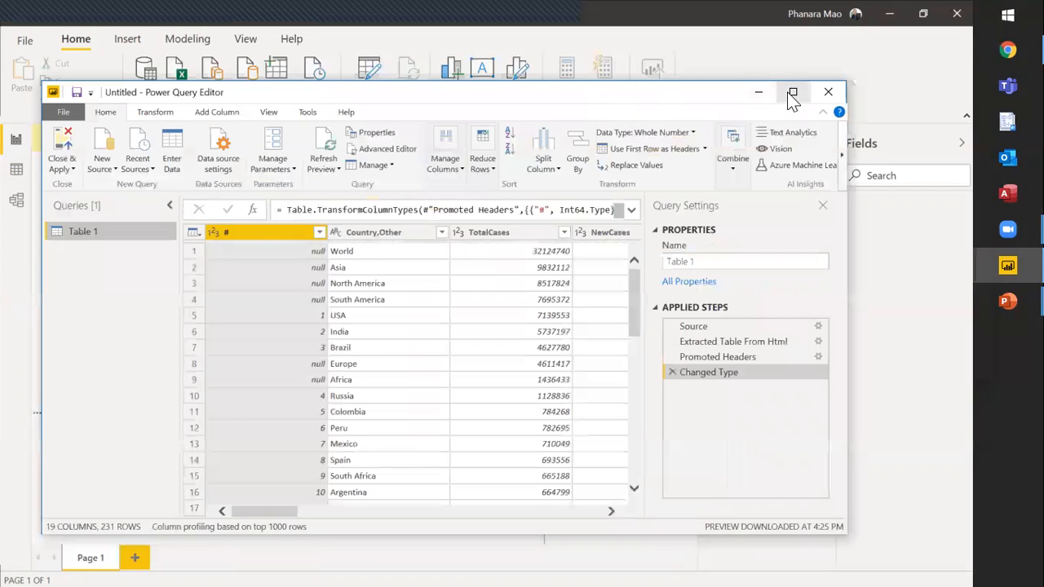
pyautogui.click(793, 89)
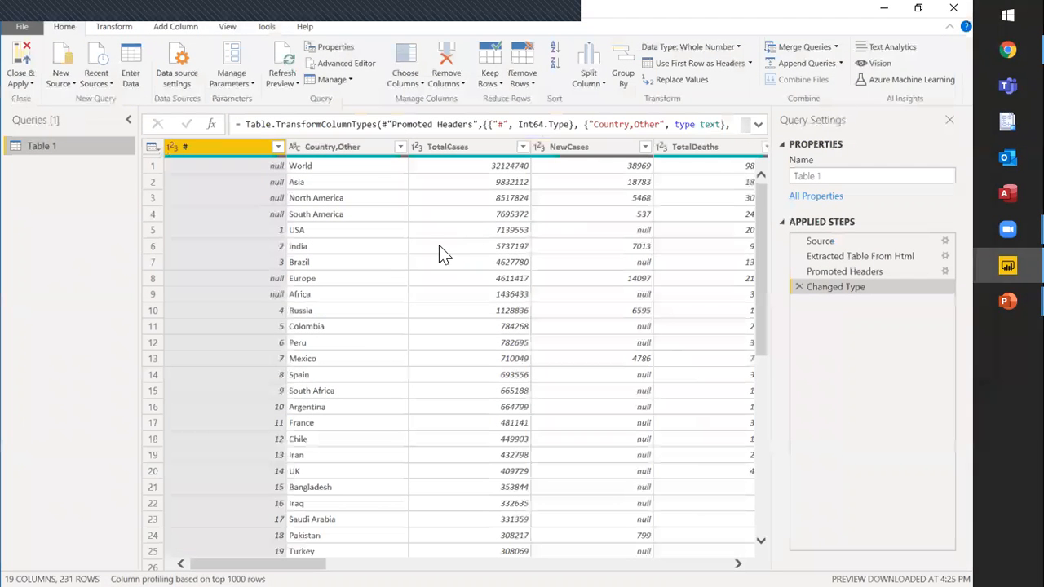
# Select all columns of Table 1 and detect their data types automatically.
pyautogui.click(363, 232)
pyautogui.click(358, 203)
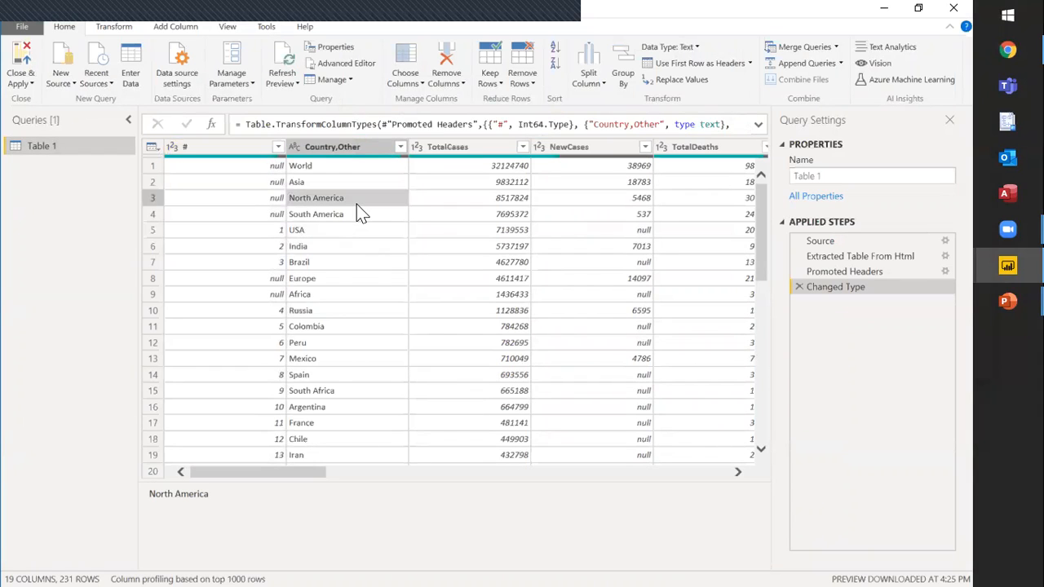
pyautogui.hotkey('ctrl', 'a')
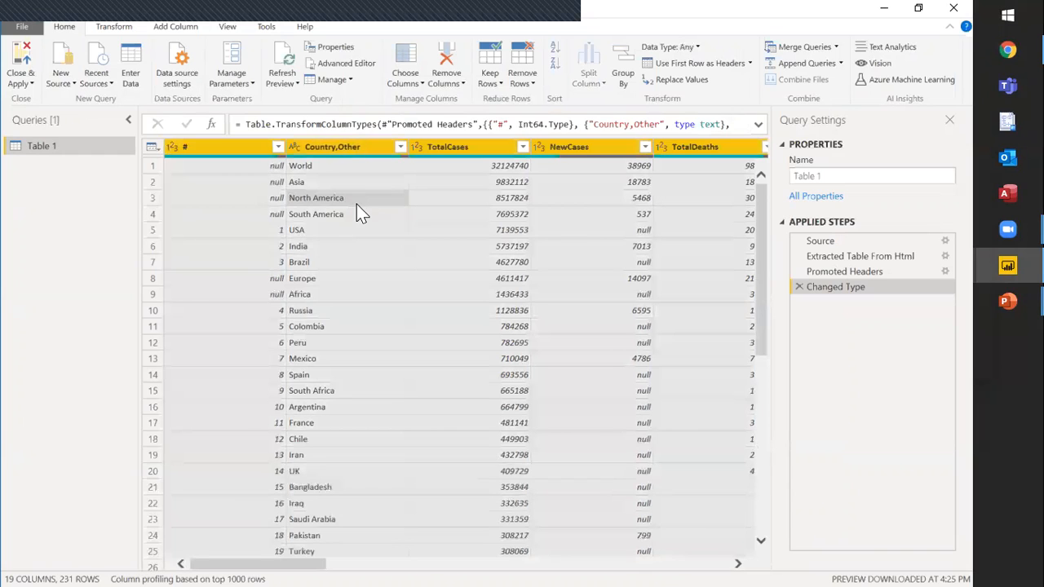
pyautogui.click(109, 31)
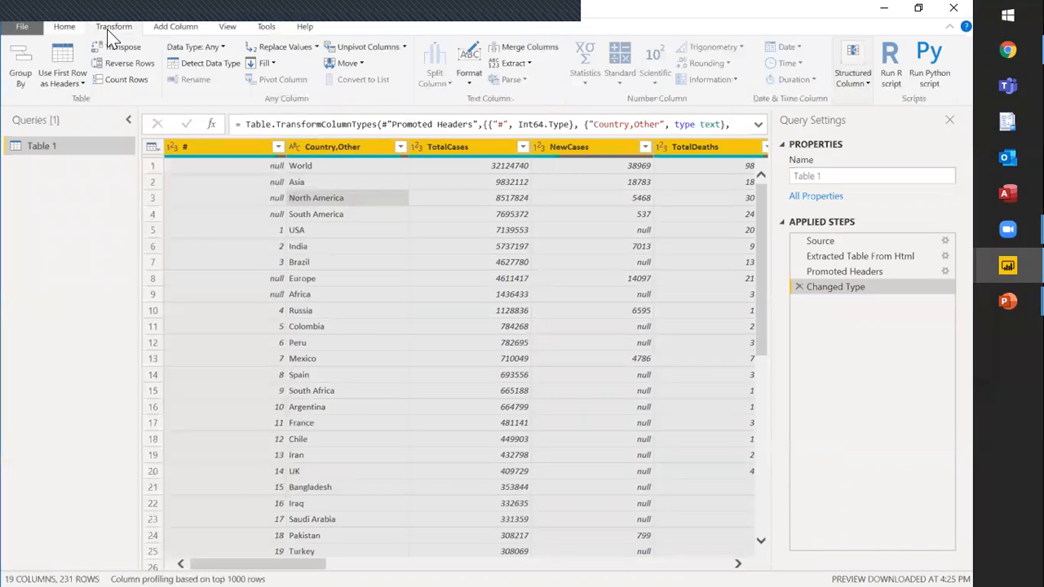
pyautogui.click(228, 67)
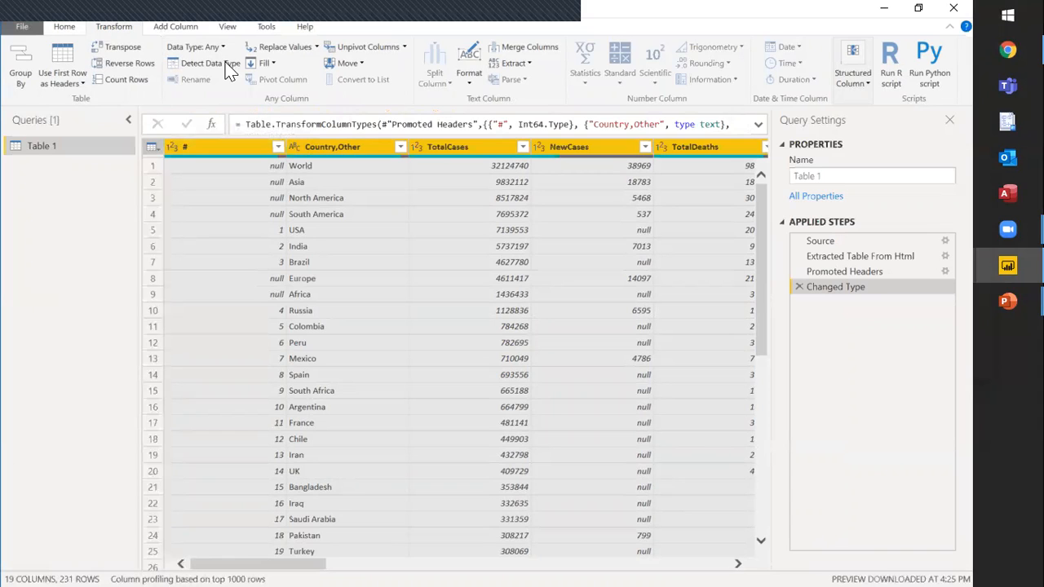
# Check the data types of the columns across Table 1, from Country,Other to the last columns.
pyautogui.click(352, 147)
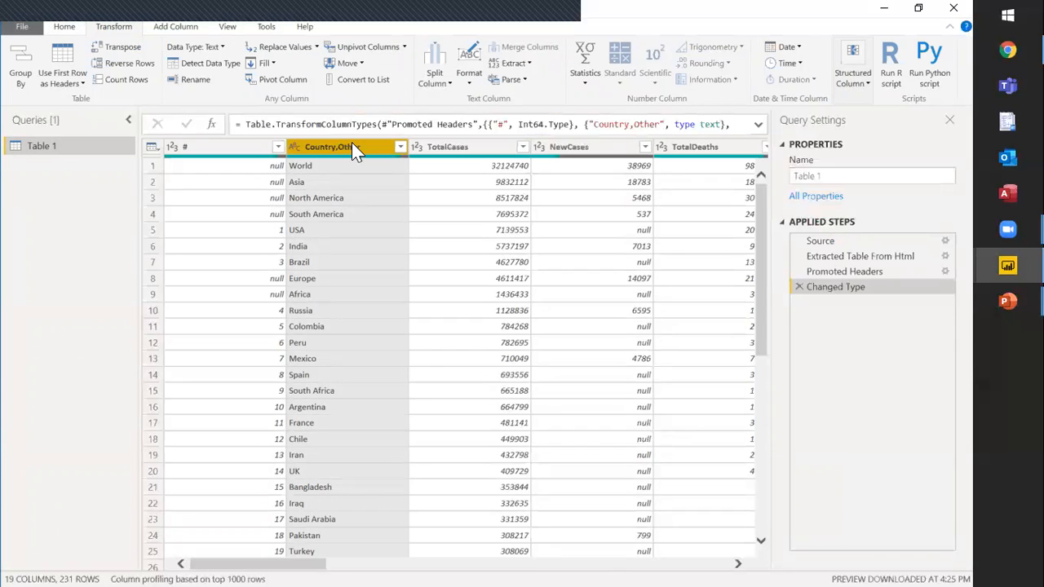
pyautogui.click(457, 150)
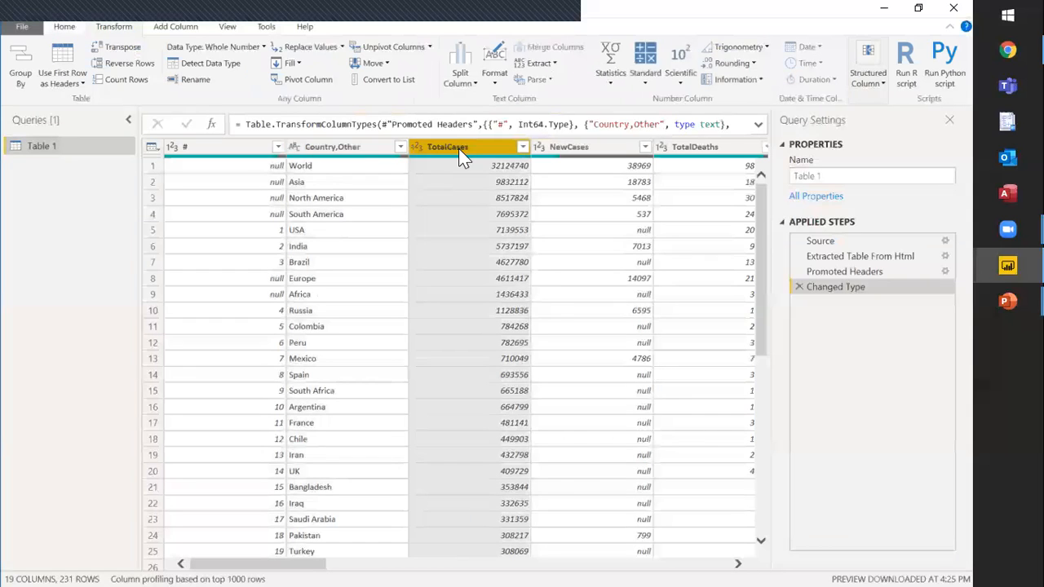
pyautogui.click(573, 150)
pyautogui.press('Right')
pyautogui.press('Right')
pyautogui.press('Right')
pyautogui.press('Right')
pyautogui.press('Right')
pyautogui.press('Right')
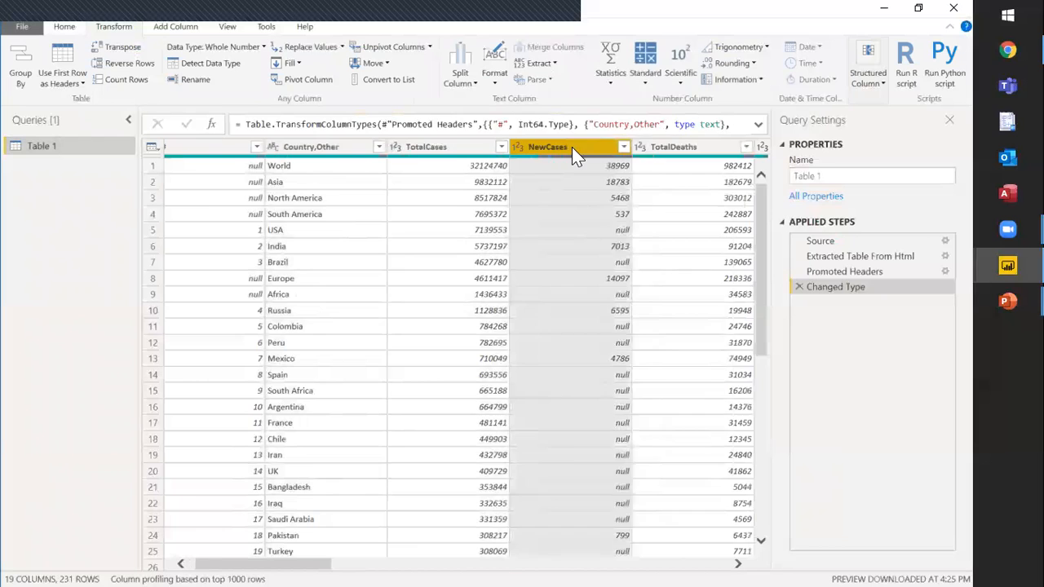
pyautogui.press('Right')
pyautogui.press('Right')
pyautogui.press('Right')
pyautogui.press('Right')
pyautogui.press('Right')
pyautogui.press('Right')
pyautogui.press('Right')
pyautogui.press('Right')
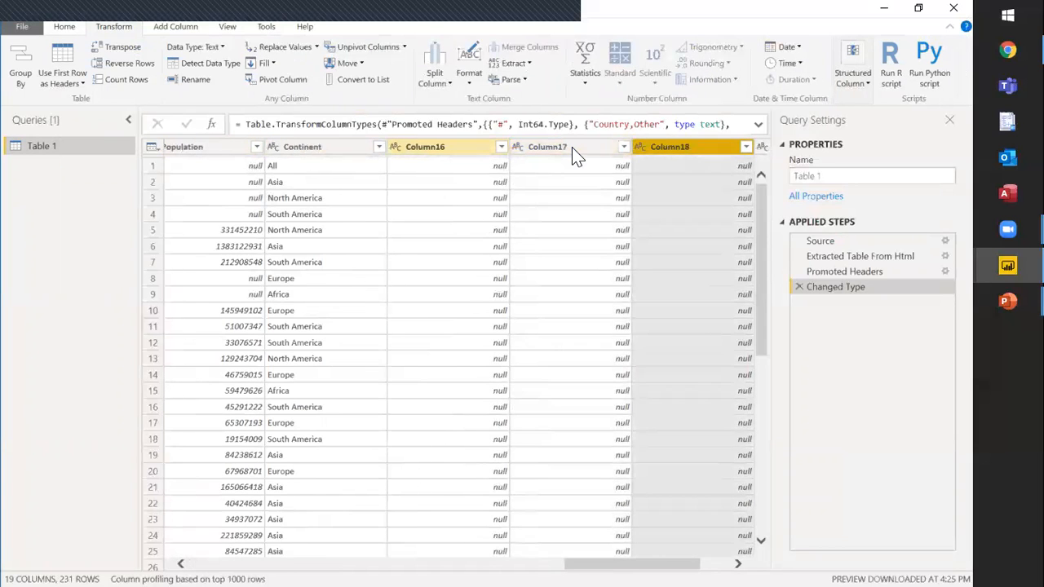
pyautogui.press('Left')
pyautogui.press('Left')
pyautogui.press('Left')
pyautogui.press('Left')
pyautogui.press('Left')
pyautogui.press('Left')
pyautogui.press('Left')
pyautogui.press('Left')
pyautogui.press('Left')
pyautogui.press('Left')
pyautogui.press('Left')
pyautogui.press('Left')
pyautogui.press('Left')
pyautogui.press('Left')
pyautogui.press('Left')
pyautogui.press('Left')
pyautogui.press('Left')
pyautogui.press('Left')
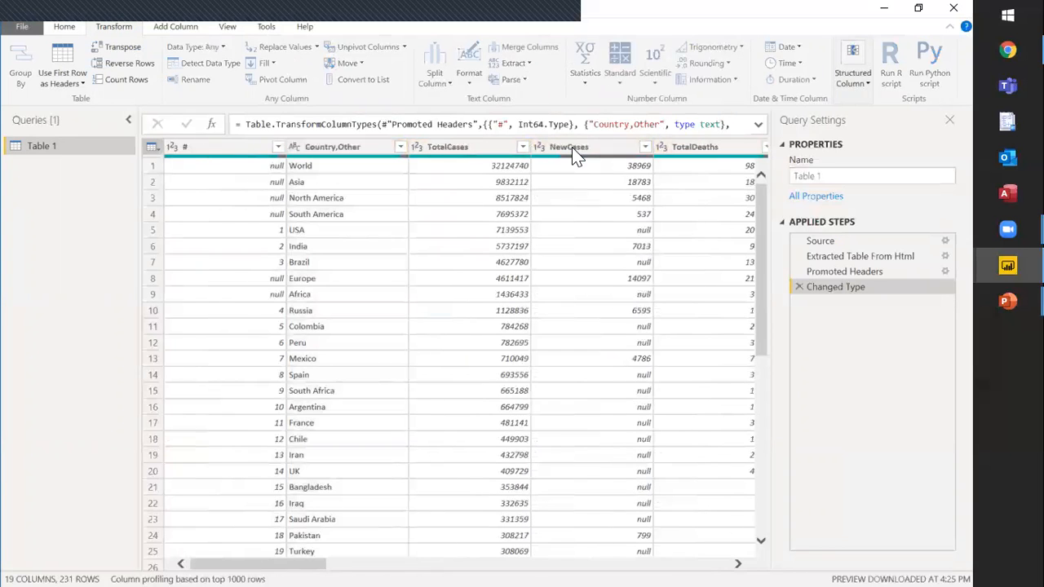
# Apply the query to load Table 1 into the report and close the Power Query Editor.
pyautogui.click(66, 30)
pyautogui.click(20, 81)
pyautogui.click(52, 100)
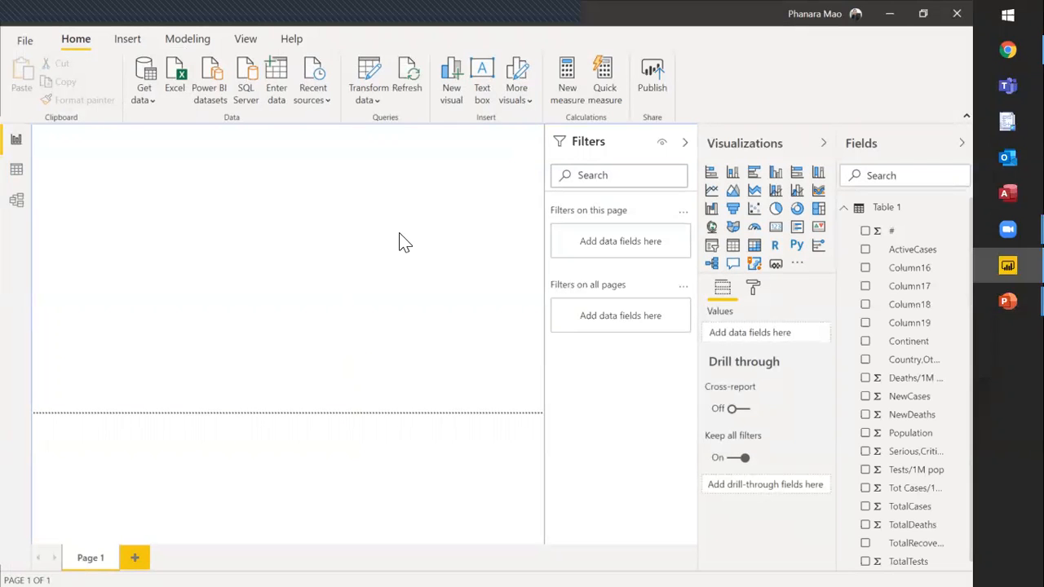
# Switch to Chrome, examine the published ASEAN COVID-19 report in the Power BI service, and return to Power BI Desktop.
pyautogui.click(1008, 50)
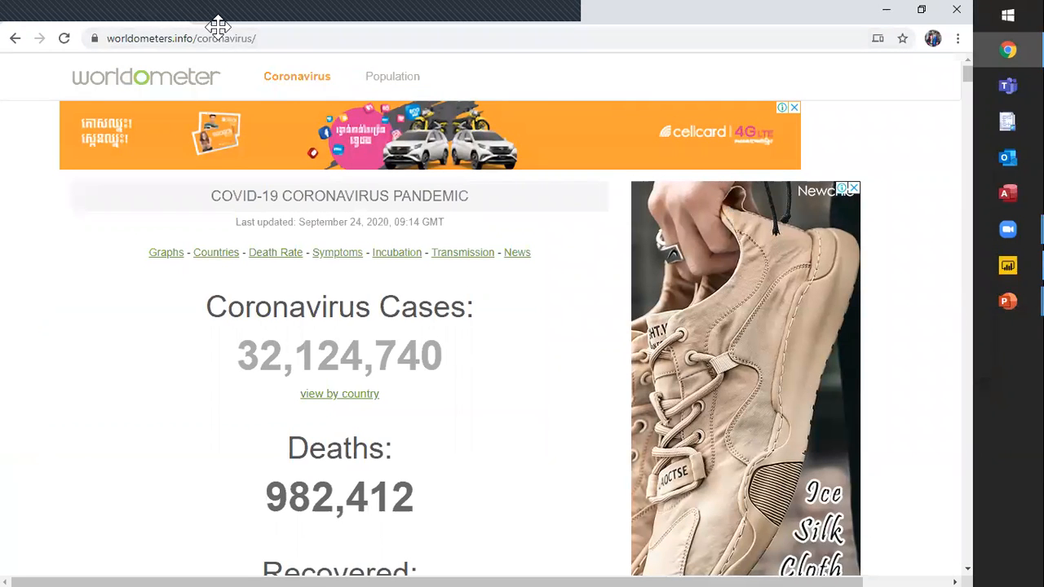
pyautogui.click(236, 21)
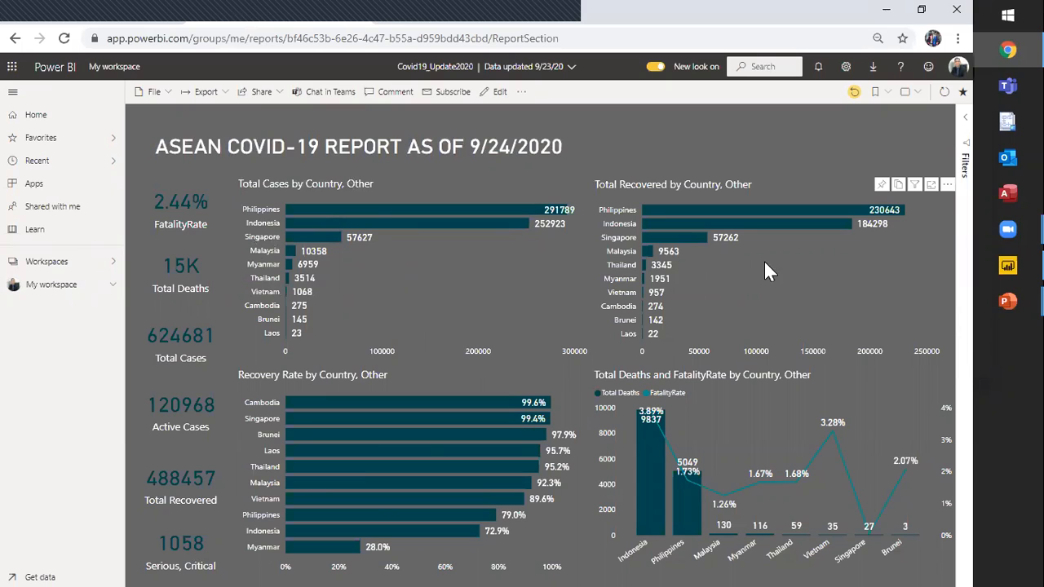
pyautogui.moveTo(353, 441)
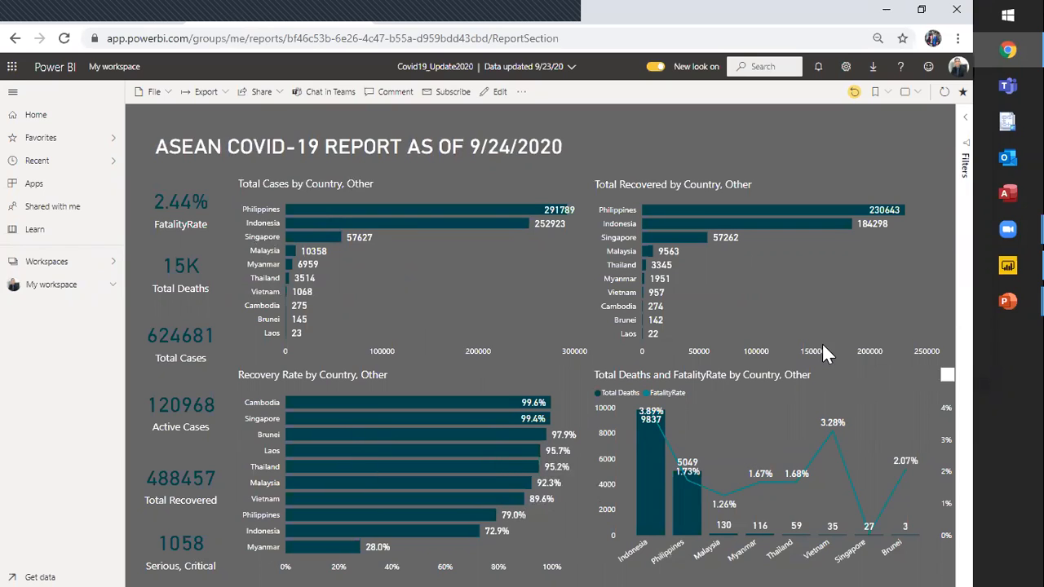
pyautogui.click(1008, 266)
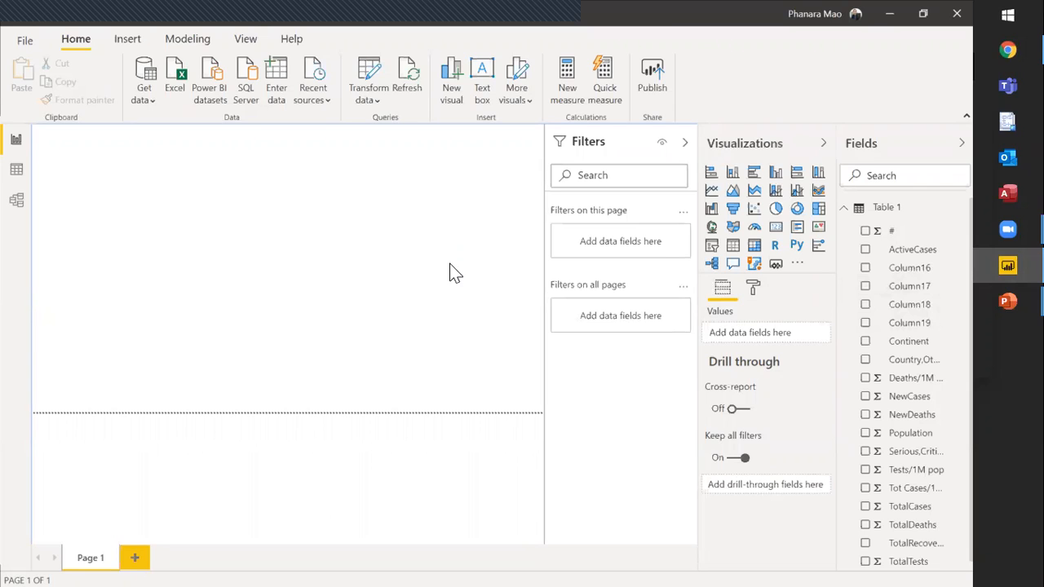
# Add a table visual to Page 1 at the page's full height and widen the Fields pane.
pyautogui.click(733, 246)
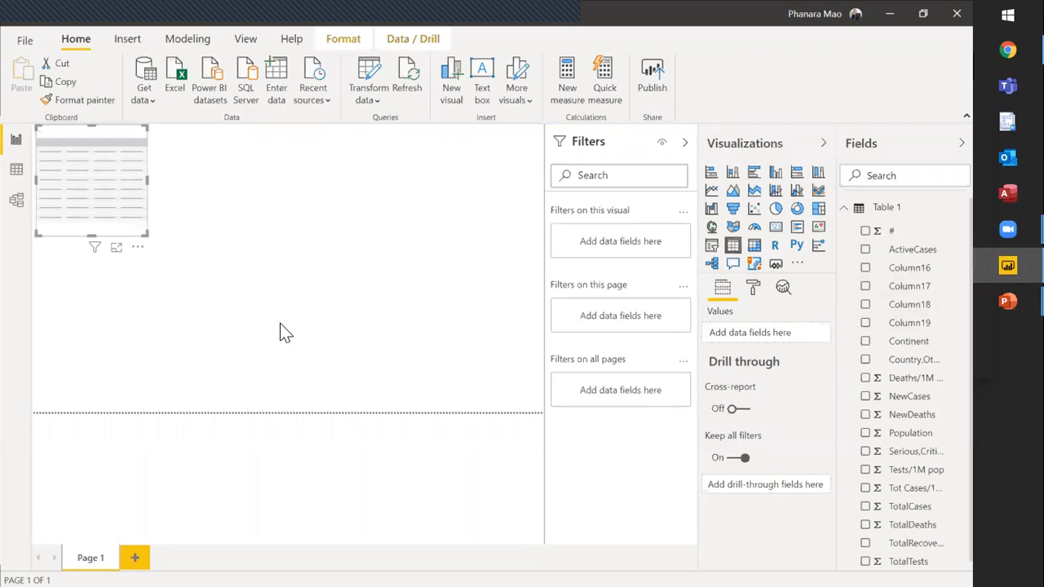
pyautogui.moveTo(147, 234); pyautogui.dragTo(303, 414)
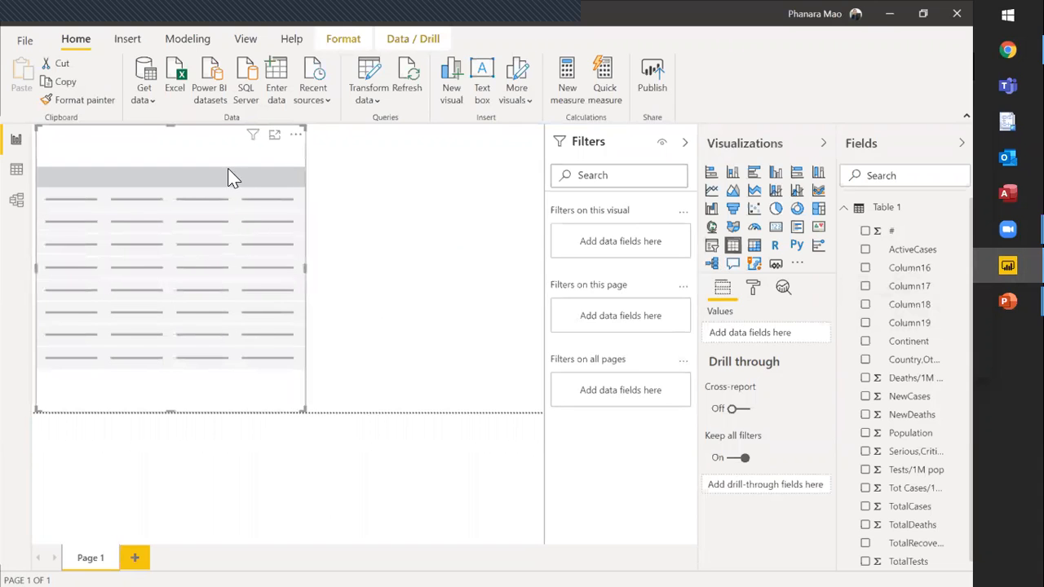
pyautogui.moveTo(836, 381); pyautogui.dragTo(735, 383)
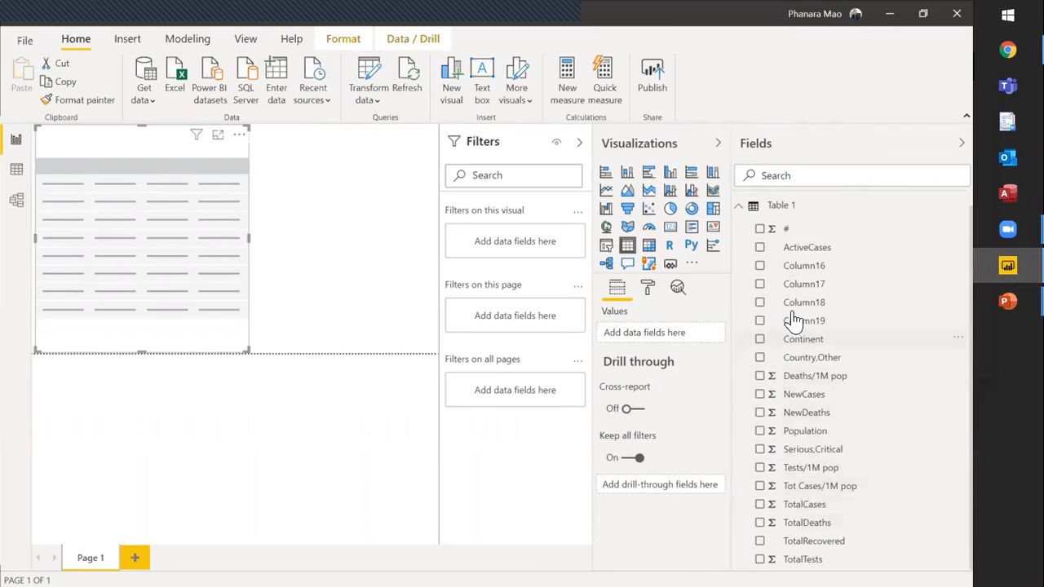
# Add the fields Country,Other, NewCases, NewDeaths, TotalDeaths and TotalRecovered to the table visual.
pyautogui.click(759, 360)
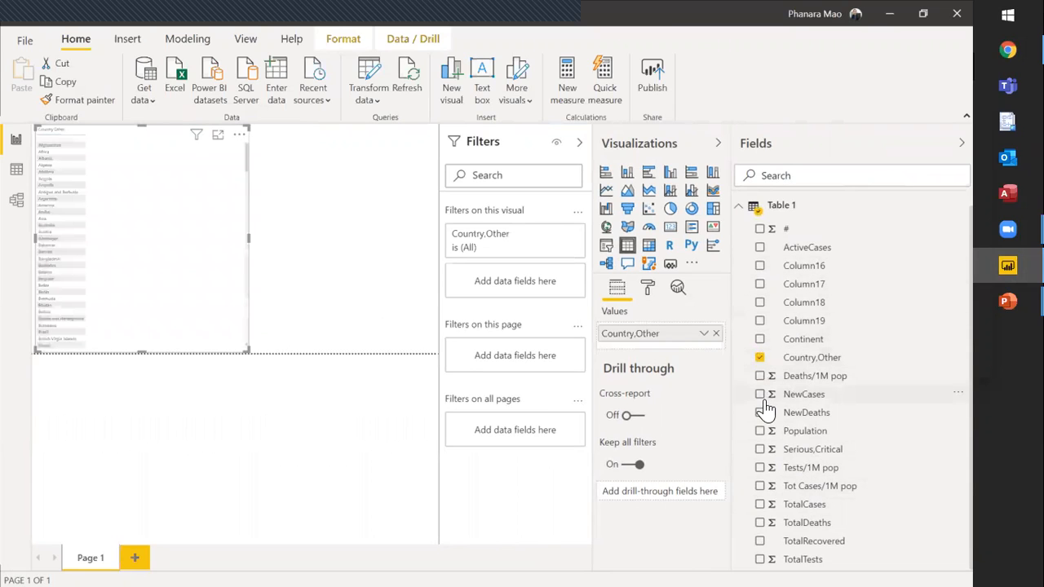
pyautogui.click(760, 395)
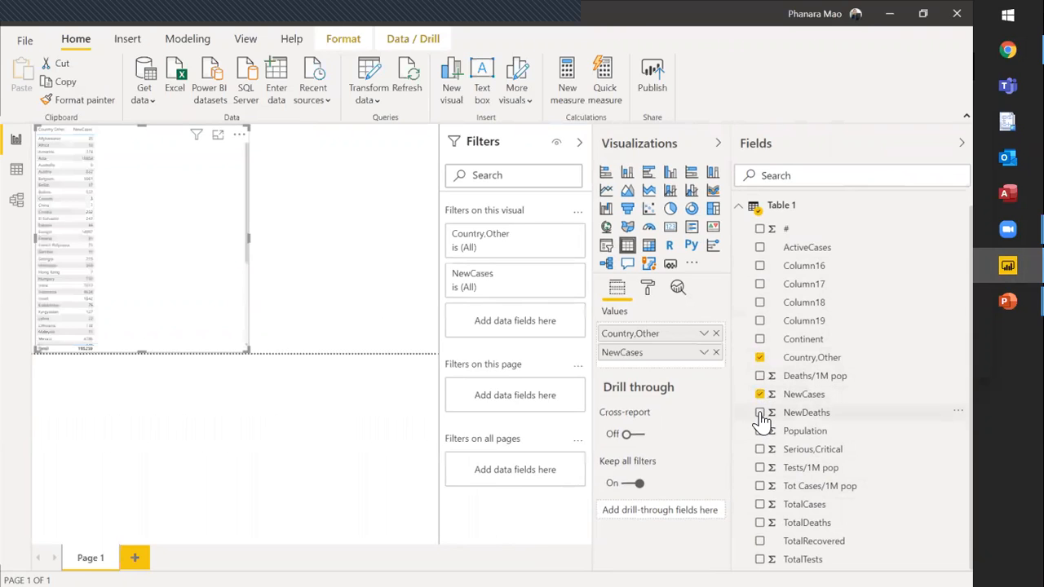
pyautogui.click(761, 414)
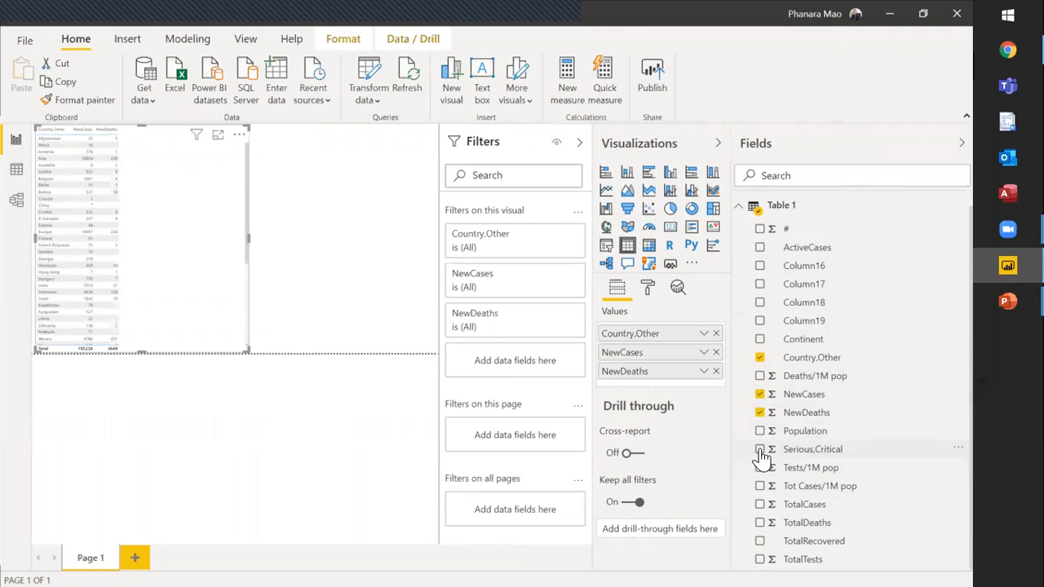
pyautogui.click(759, 523)
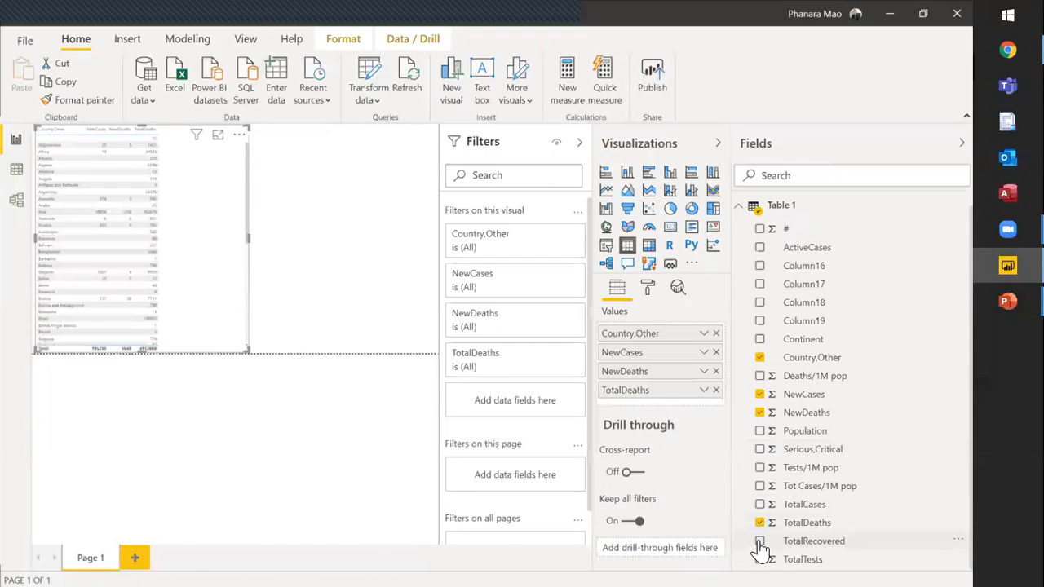
pyautogui.click(759, 541)
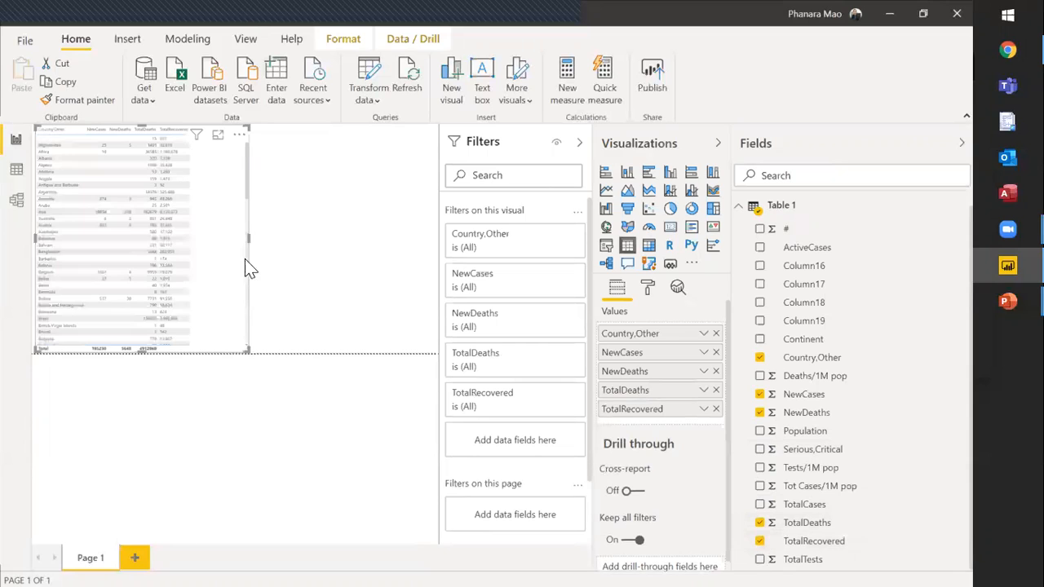
# Widen the table visual, collapse the Filters pane and deselect the visual.
pyautogui.moveTo(249, 237); pyautogui.dragTo(331, 236)
pyautogui.click(580, 143)
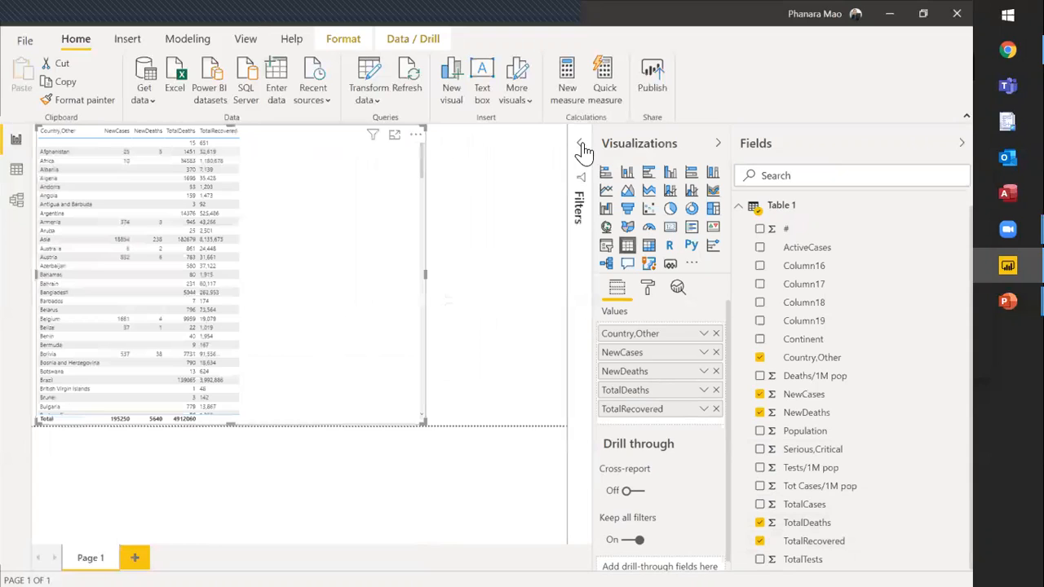
pyautogui.click(470, 251)
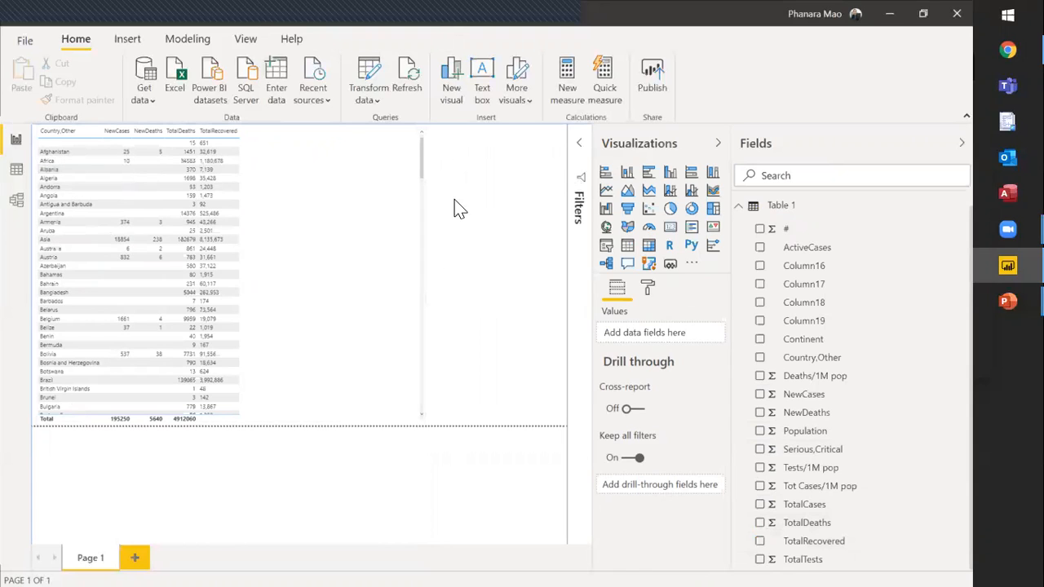
# Filter the table visual's Country,Other field to Cambodia and Singapore with basic filtering.
pyautogui.click(381, 145)
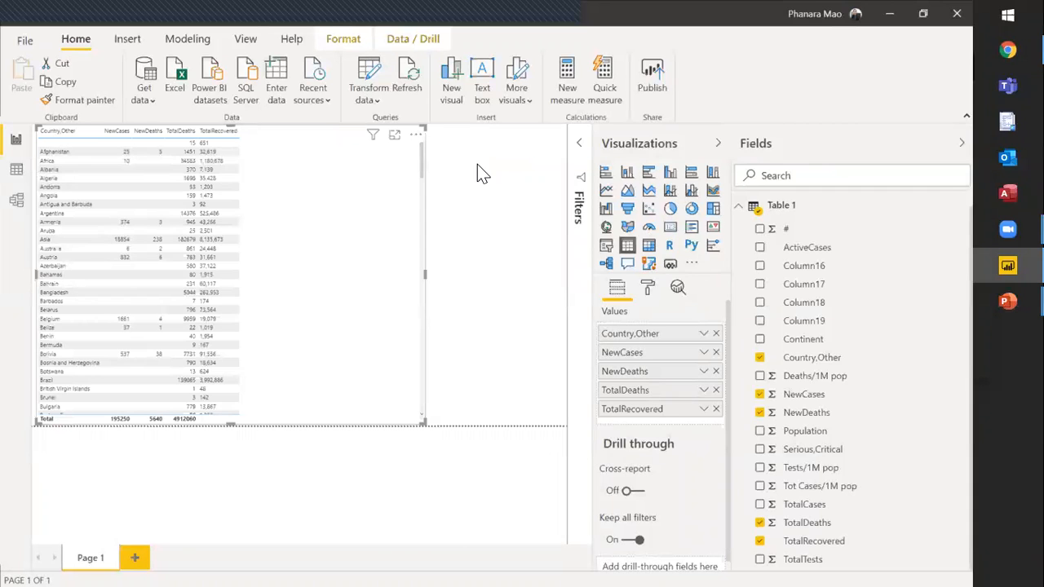
pyautogui.click(578, 145)
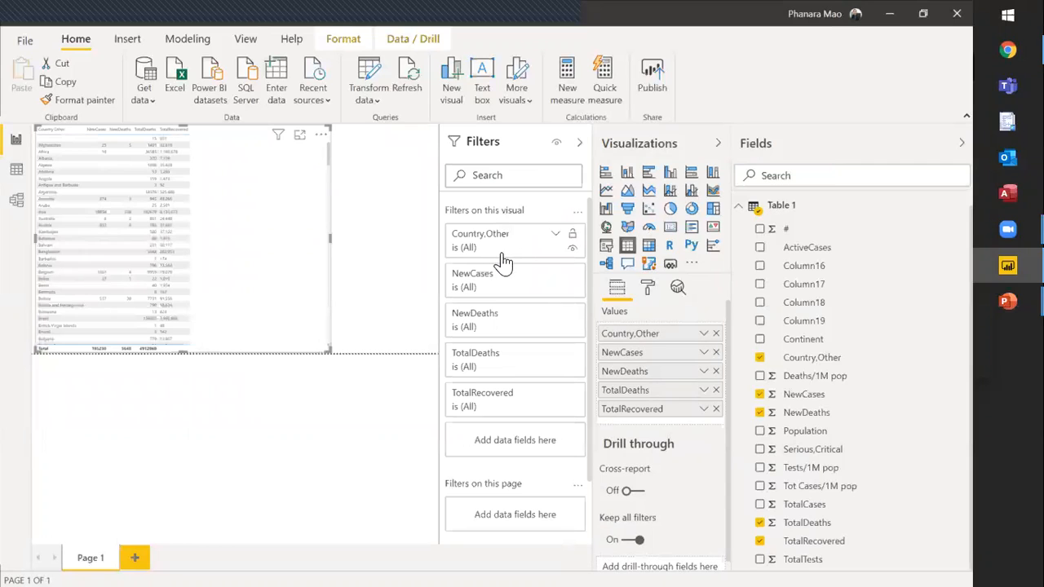
pyautogui.click(556, 236)
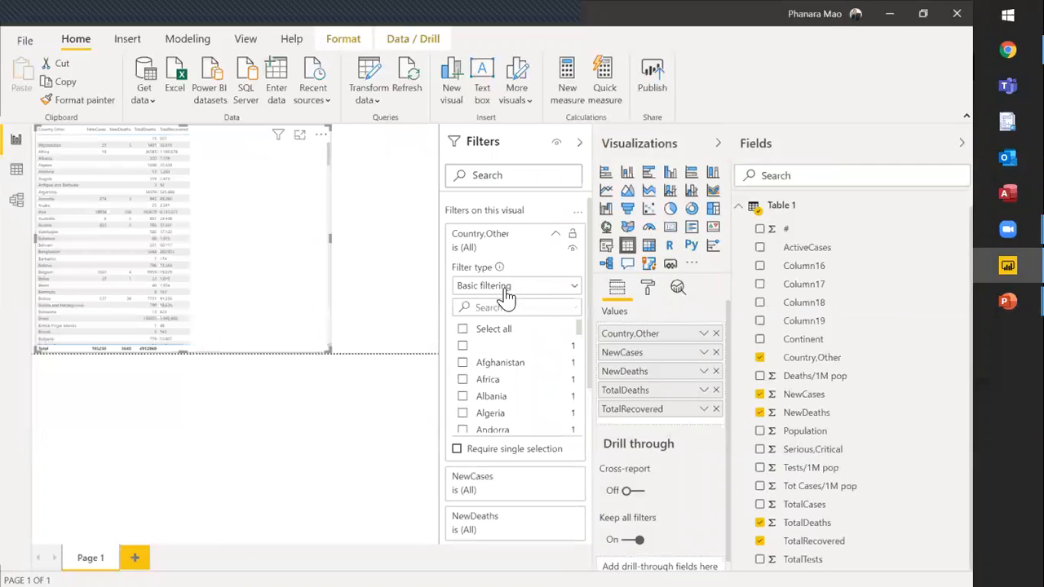
pyautogui.click(482, 308)
pyautogui.write('Cambodia')
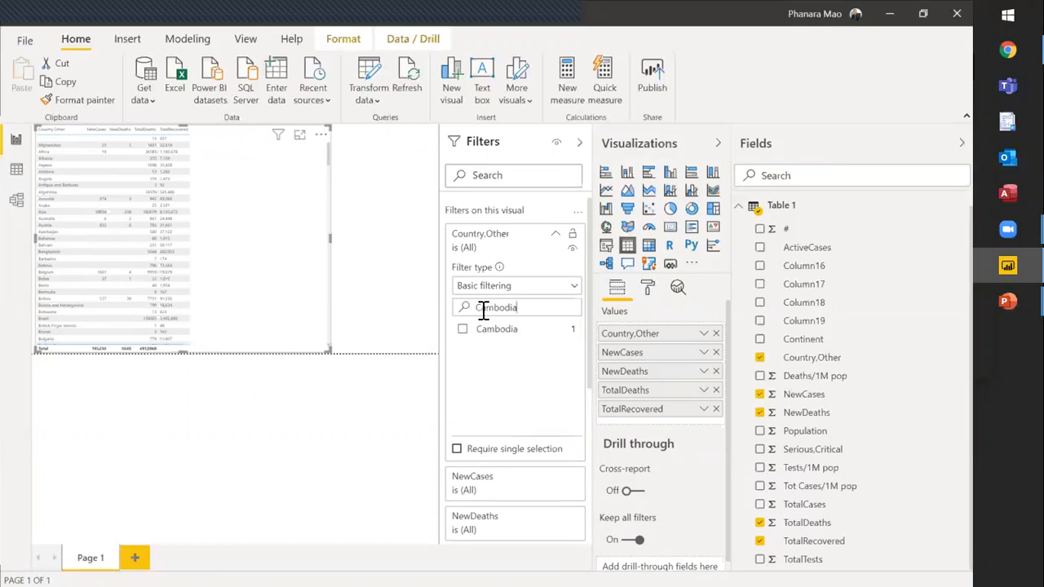
pyautogui.click(463, 329)
pyautogui.doubleClick(517, 308)
pyautogui.write('Singapore')
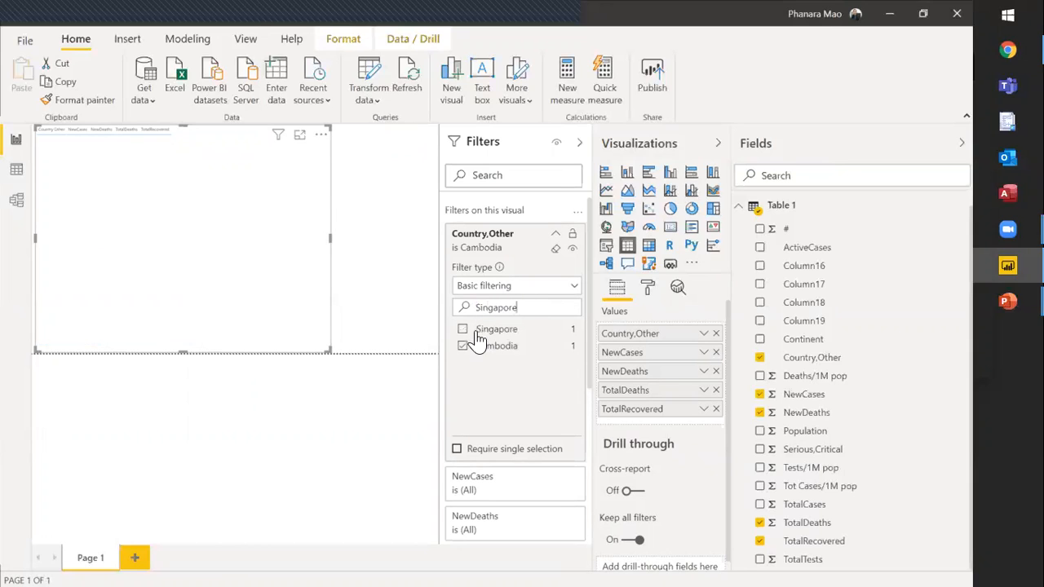
pyautogui.click(464, 329)
# Add Thailand and Vietnam to the table visual's Country,Other filter.
pyautogui.doubleClick(519, 307)
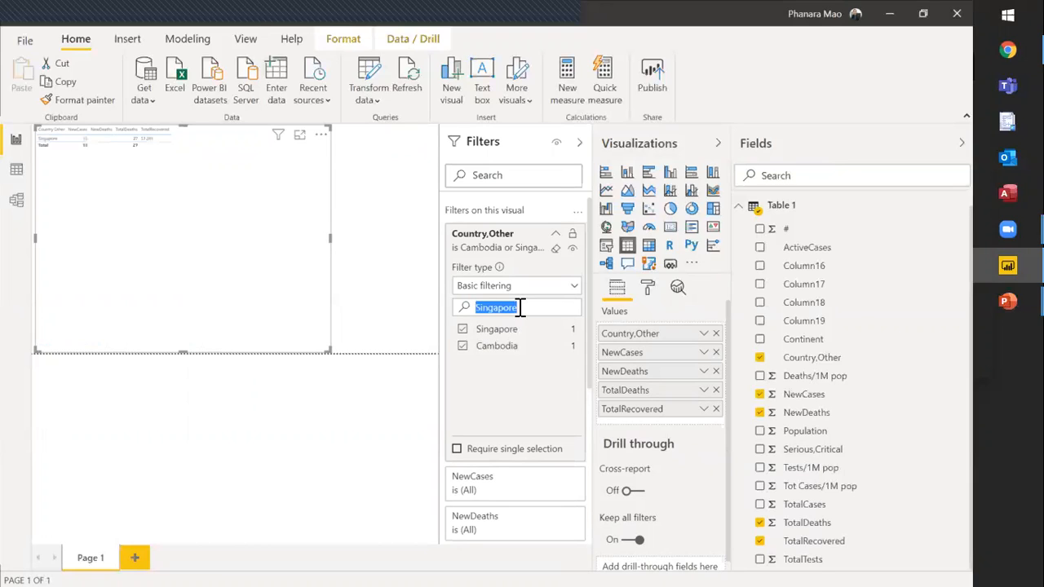
pyautogui.write('Thailand')
pyautogui.click(501, 331)
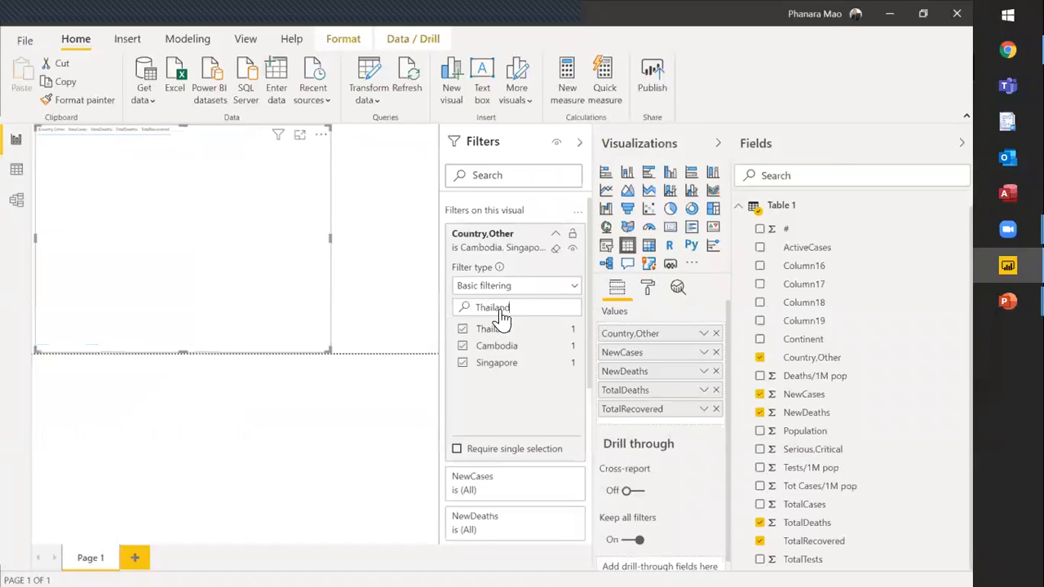
pyautogui.doubleClick(501, 307)
pyautogui.write('Vietnam')
pyautogui.click(493, 331)
# Include Indonesia and Malaysia in the table visual's Country,Other filter.
pyautogui.doubleClick(521, 307)
pyautogui.write('Indo')
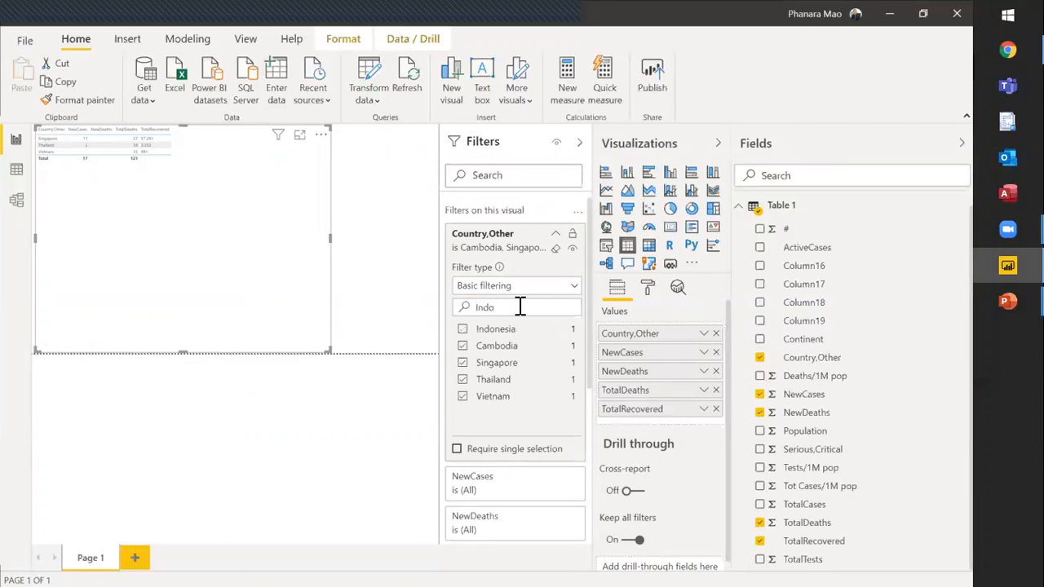
pyautogui.click(496, 329)
pyautogui.doubleClick(501, 307)
pyautogui.write('Mala')
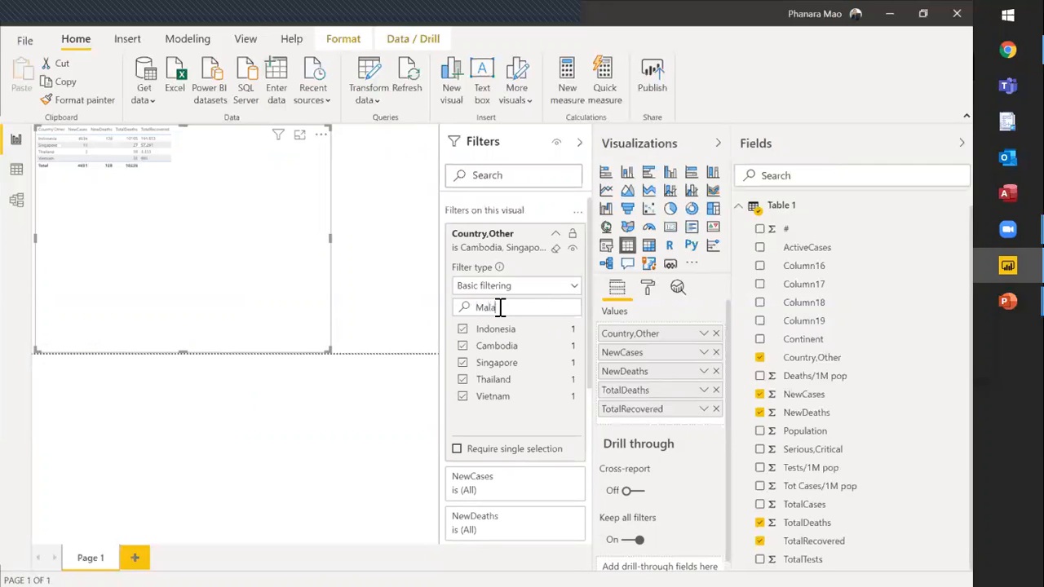
pyautogui.write('ysi')
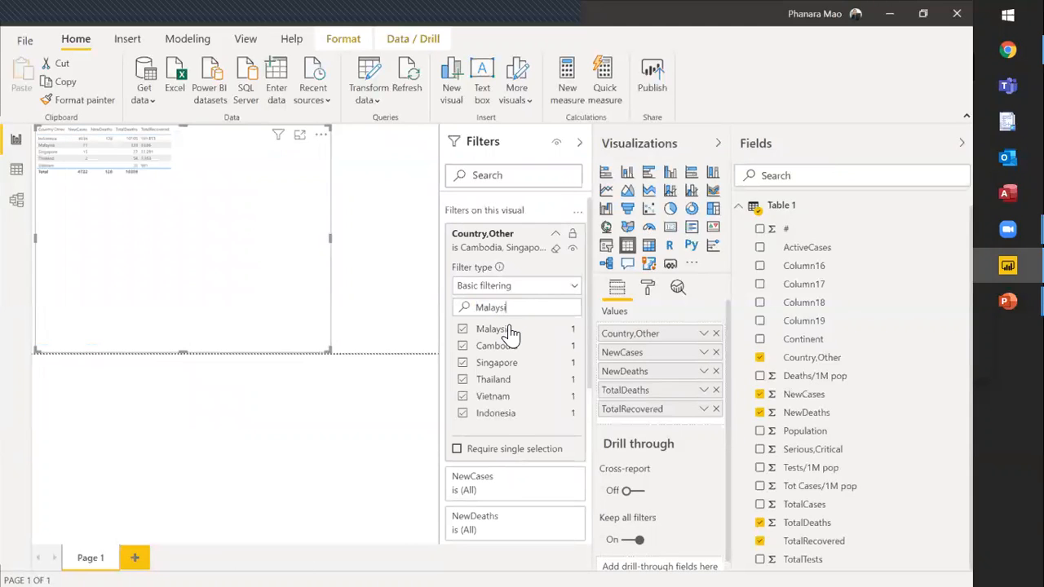
# Reselect the table visual and narrow it closer to the width of its columns.
pyautogui.click(392, 392)
pyautogui.click(276, 254)
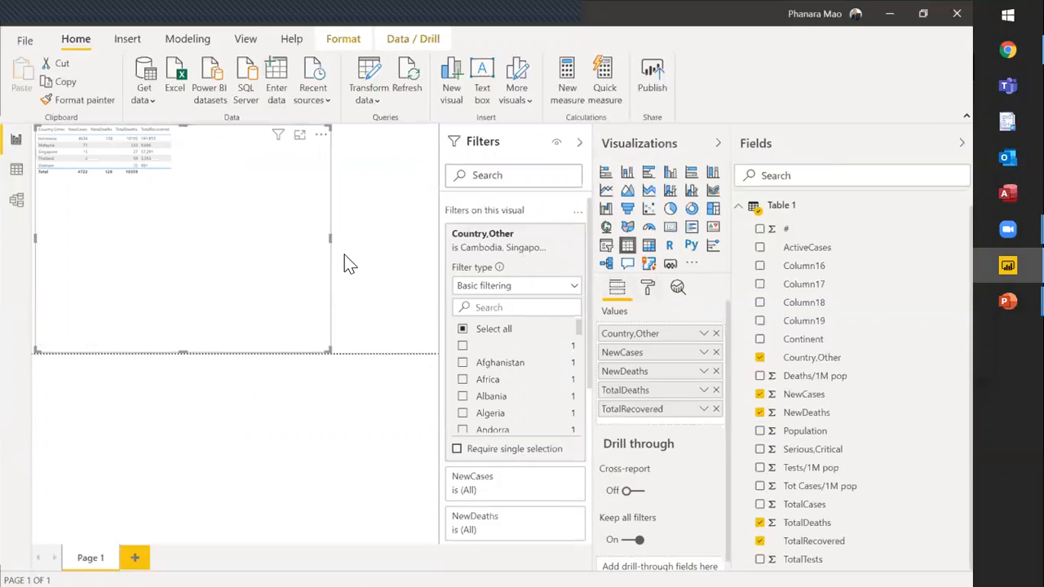
pyautogui.moveTo(331, 241); pyautogui.dragTo(214, 244)
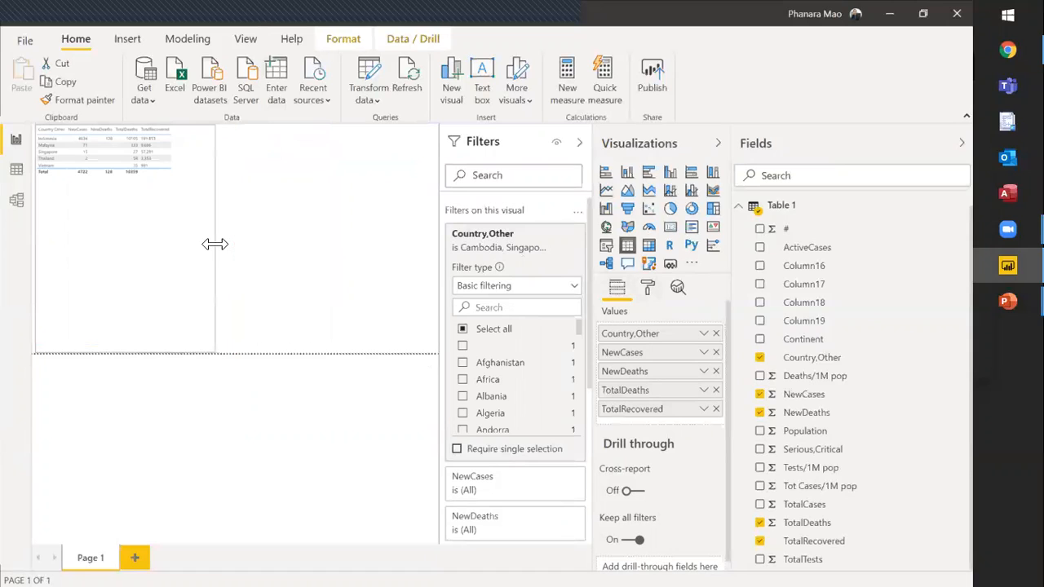
# Examine the Values and Style formatting options of the table visual.
pyautogui.click(650, 290)
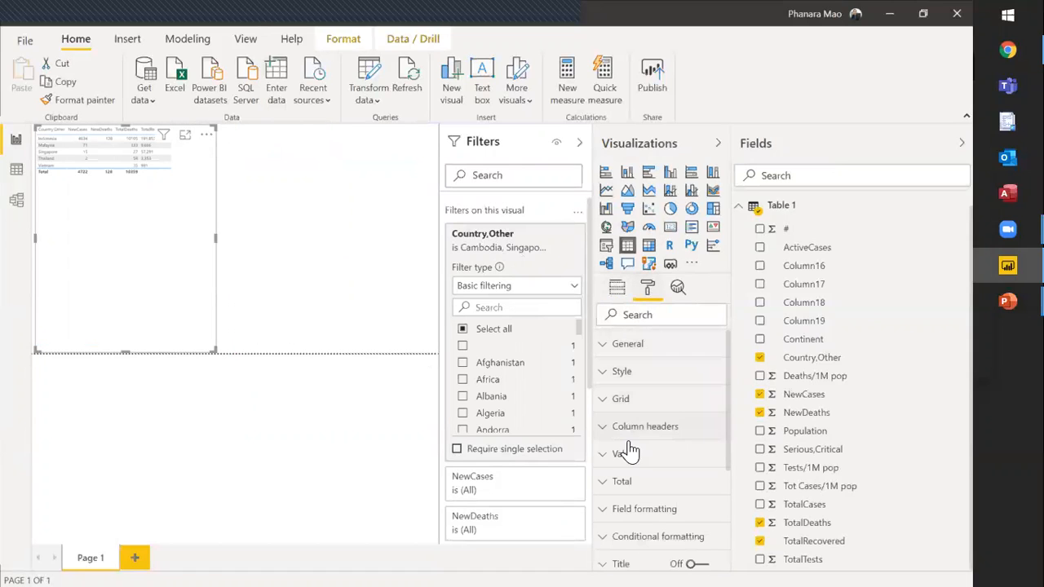
pyautogui.click(631, 455)
pyautogui.scroll(-3, 636, 465)
pyautogui.scroll(-3, 638, 473)
pyautogui.scroll(8, 642, 473)
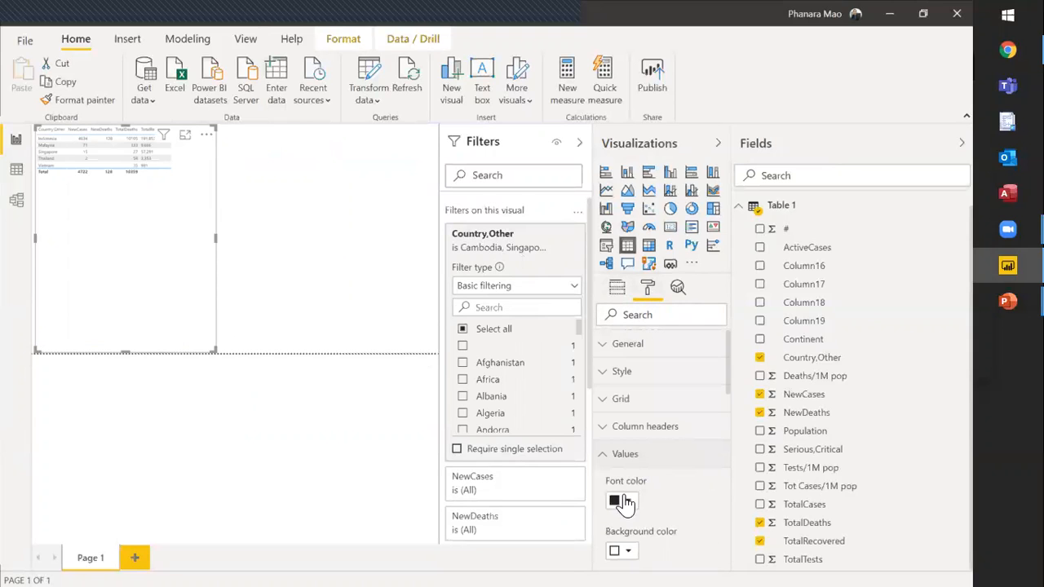
pyautogui.scroll(-2, 645, 474)
pyautogui.scroll(2, 635, 469)
pyautogui.click(623, 455)
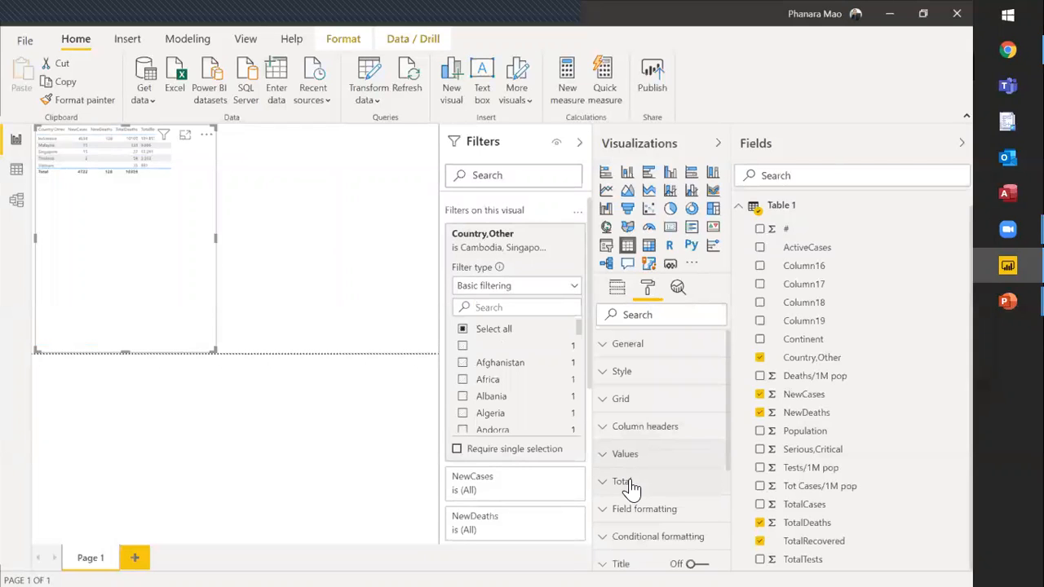
pyautogui.click(650, 380)
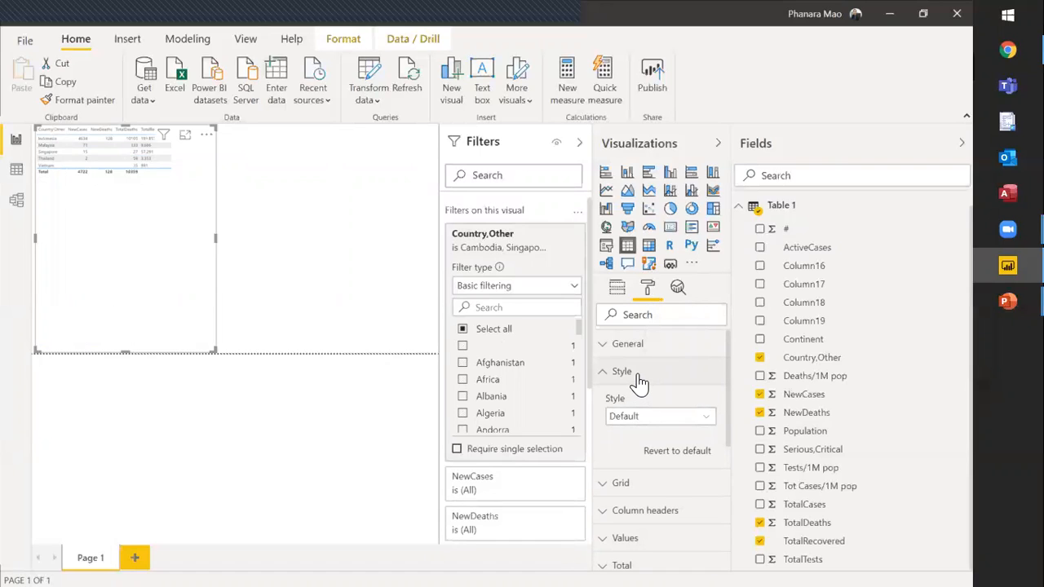
pyautogui.click(640, 376)
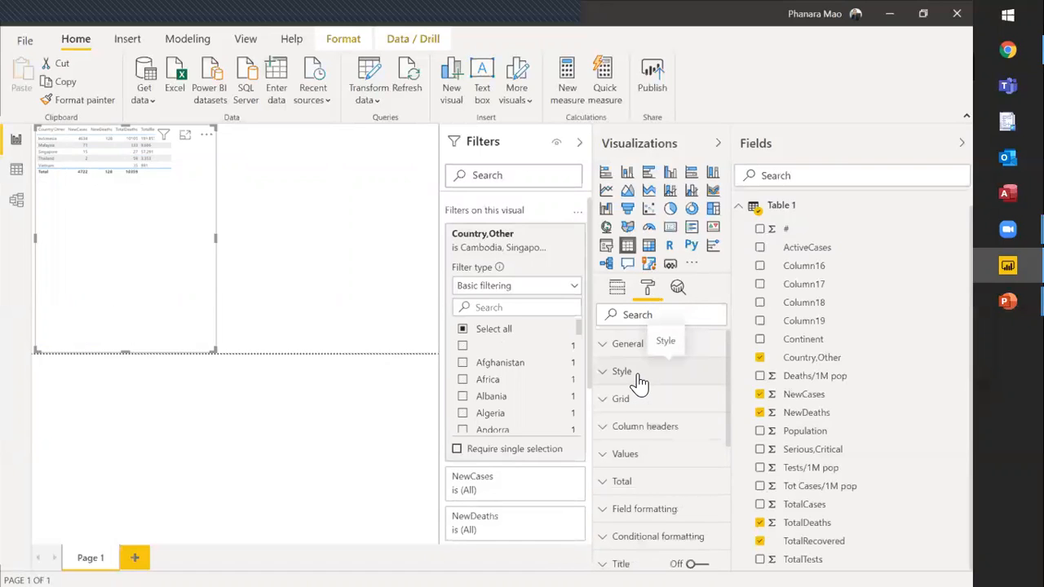
# Set the text size of the table's values to 16 pt and widen the table visual.
pyautogui.click(626, 454)
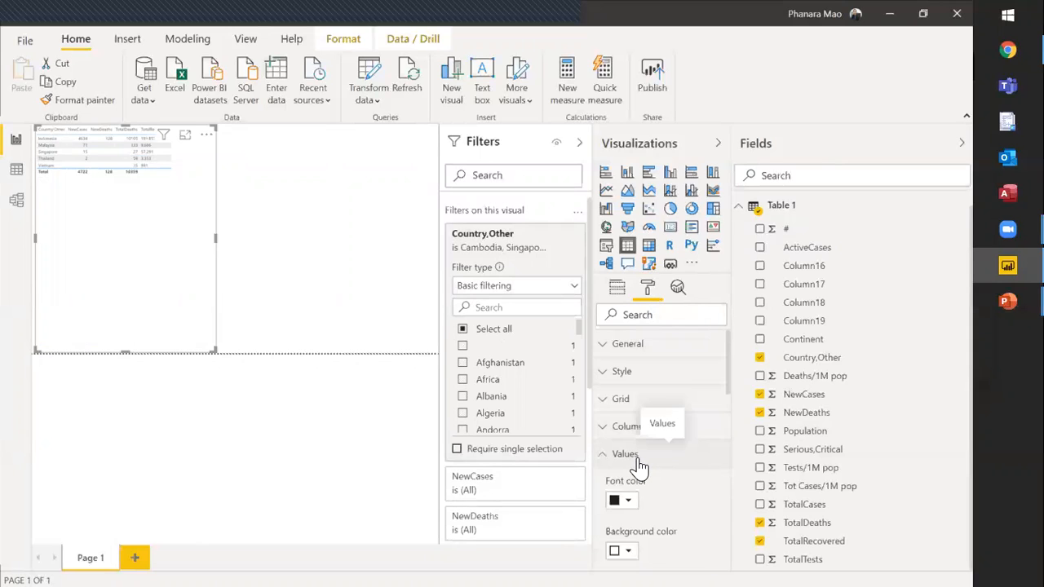
pyautogui.scroll(-3, 639, 465)
pyautogui.scroll(-6, 640, 465)
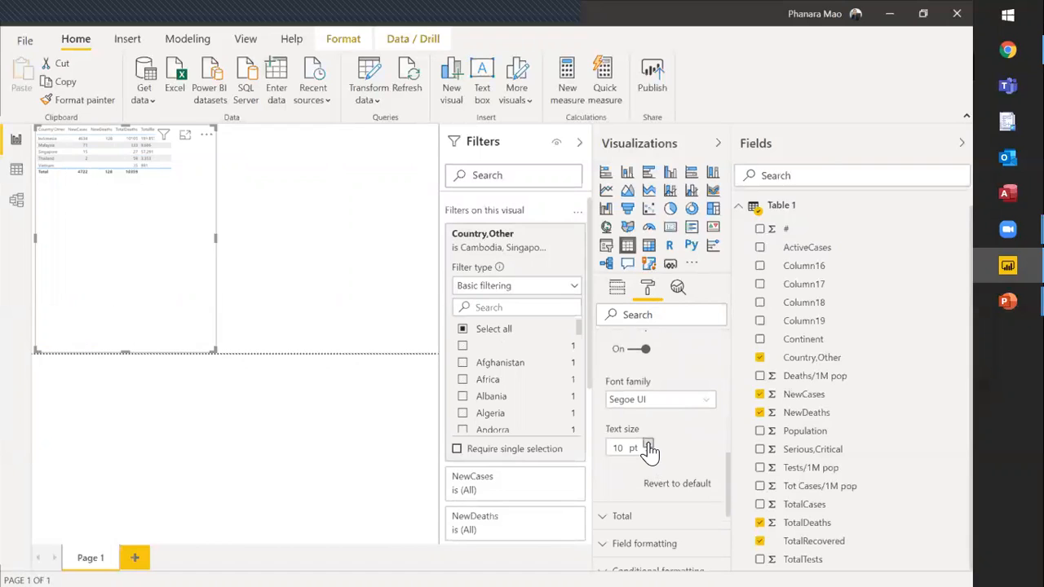
pyautogui.click(649, 445)
pyautogui.click(649, 444)
pyautogui.click(649, 444)
pyautogui.click(649, 444)
pyautogui.click(649, 445)
pyautogui.moveTo(215, 238); pyautogui.dragTo(289, 238)
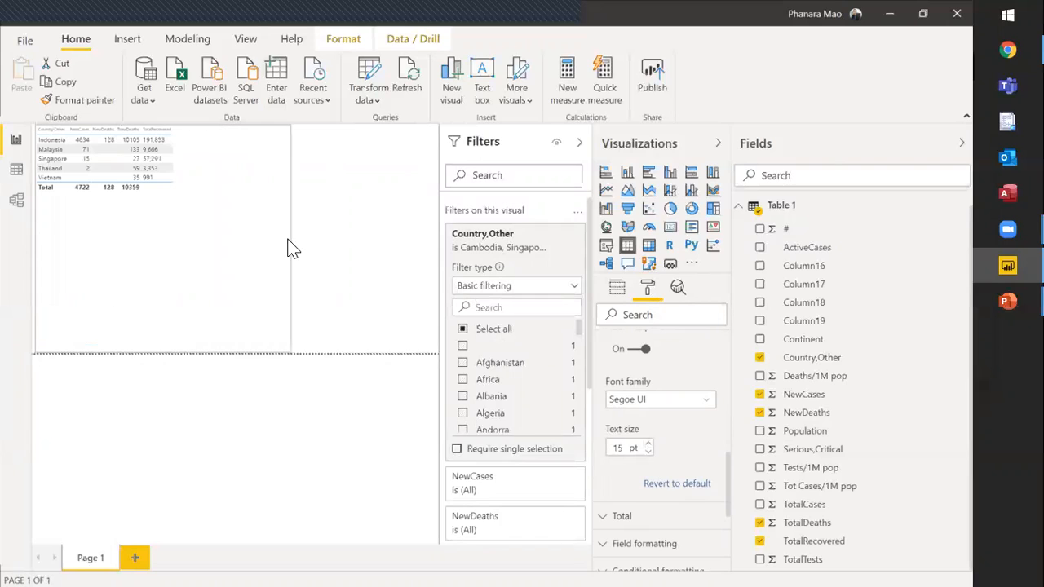
pyautogui.click(649, 445)
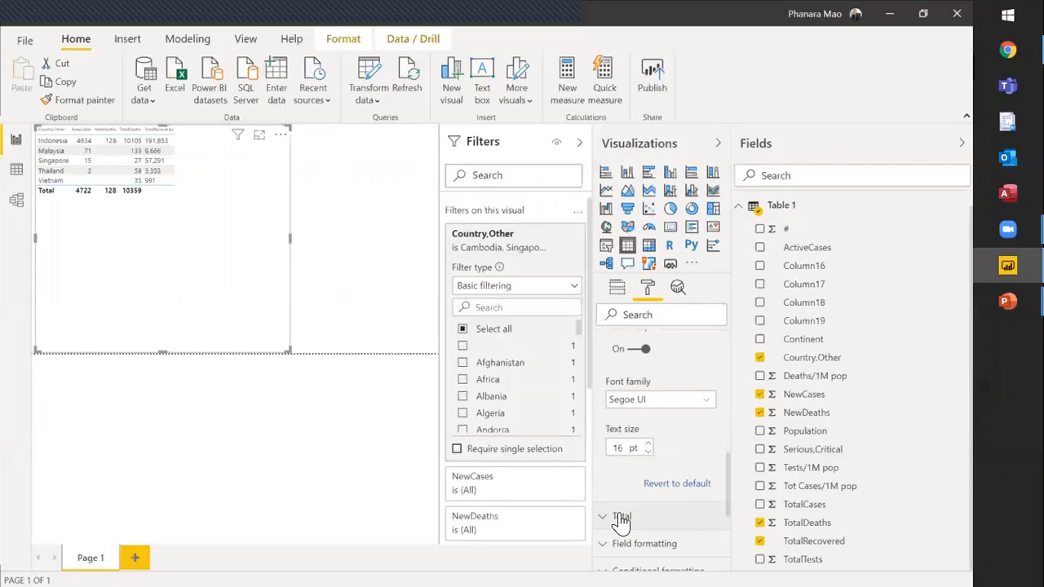
# Try turning the table visual's totals row off, and turn it back on.
pyautogui.click(655, 521)
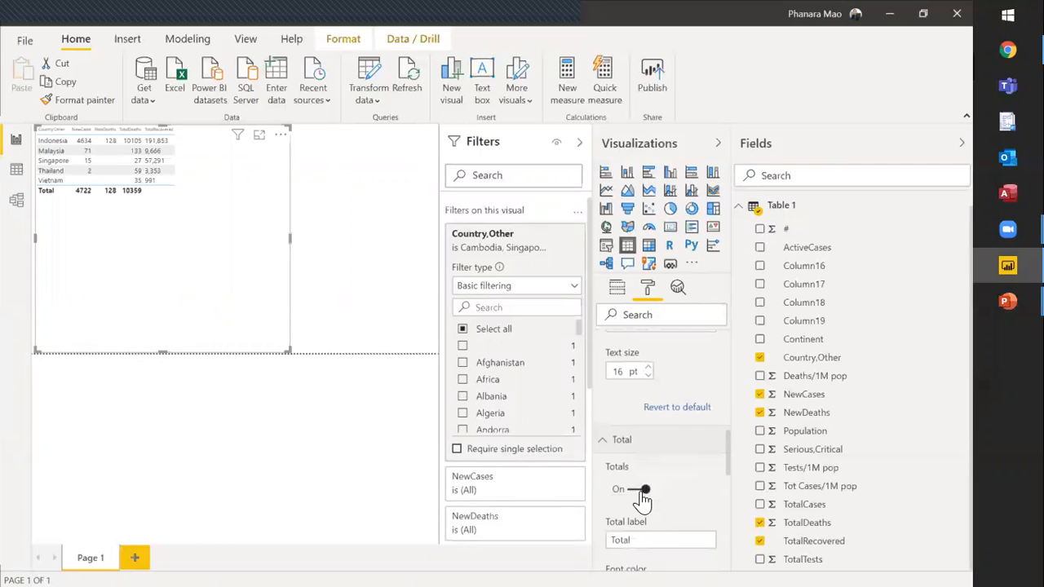
pyautogui.click(642, 492)
pyautogui.click(642, 490)
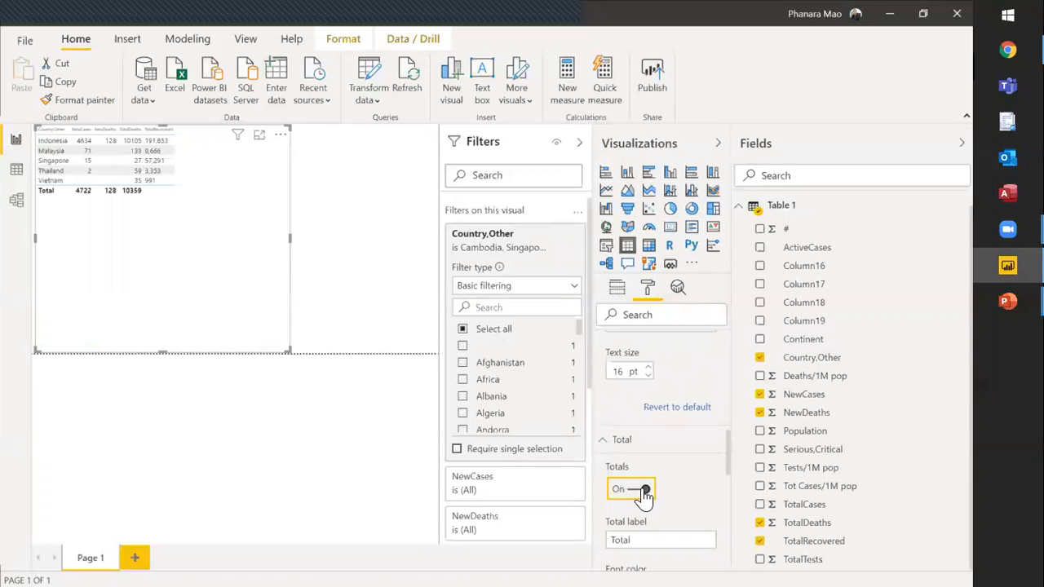
pyautogui.click(624, 440)
# Set the text size of the table's column headers to 20 pt and widen the table visual to fit all columns.
pyautogui.scroll(2, 642, 429)
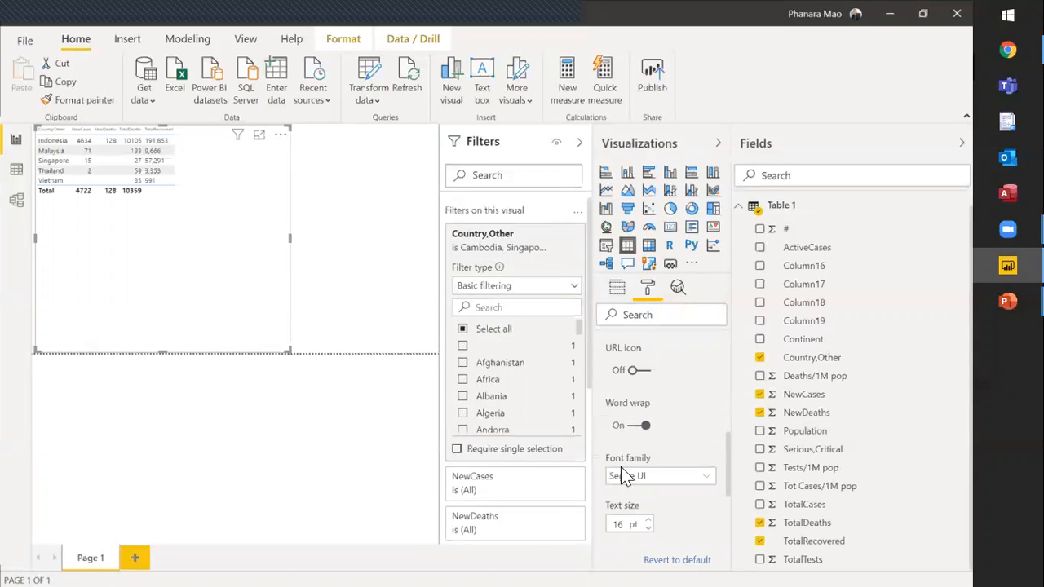
pyautogui.scroll(-2, 624, 487)
pyautogui.scroll(5, 622, 457)
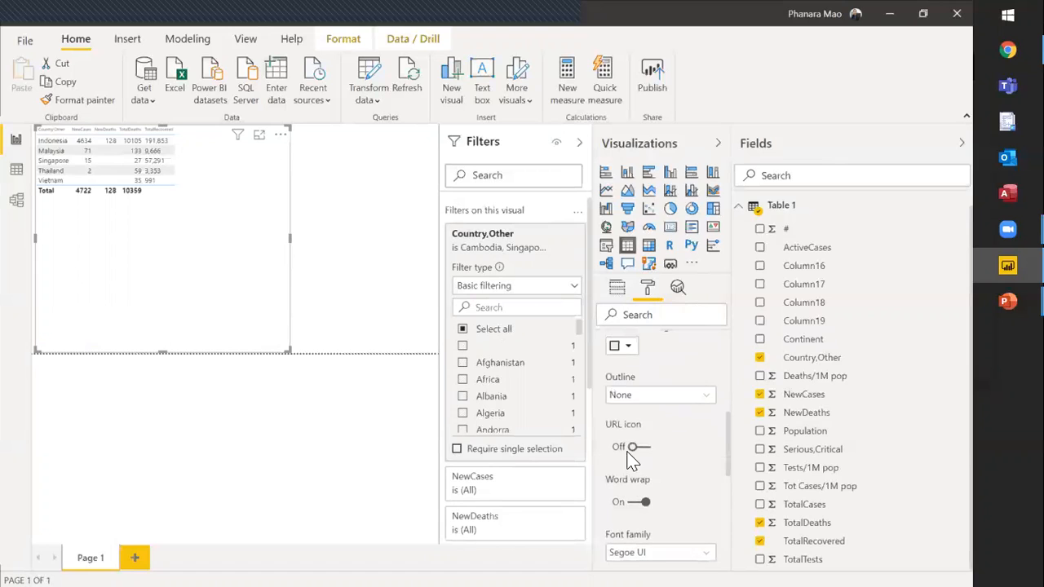
pyautogui.scroll(2, 620, 412)
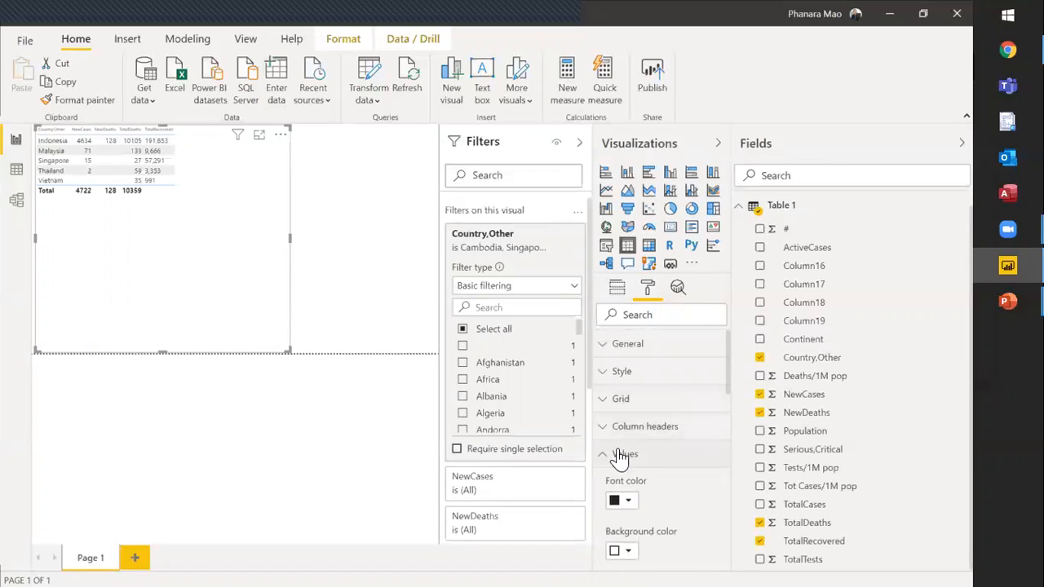
pyautogui.click(620, 454)
pyautogui.click(620, 427)
pyautogui.scroll(-4, 646, 461)
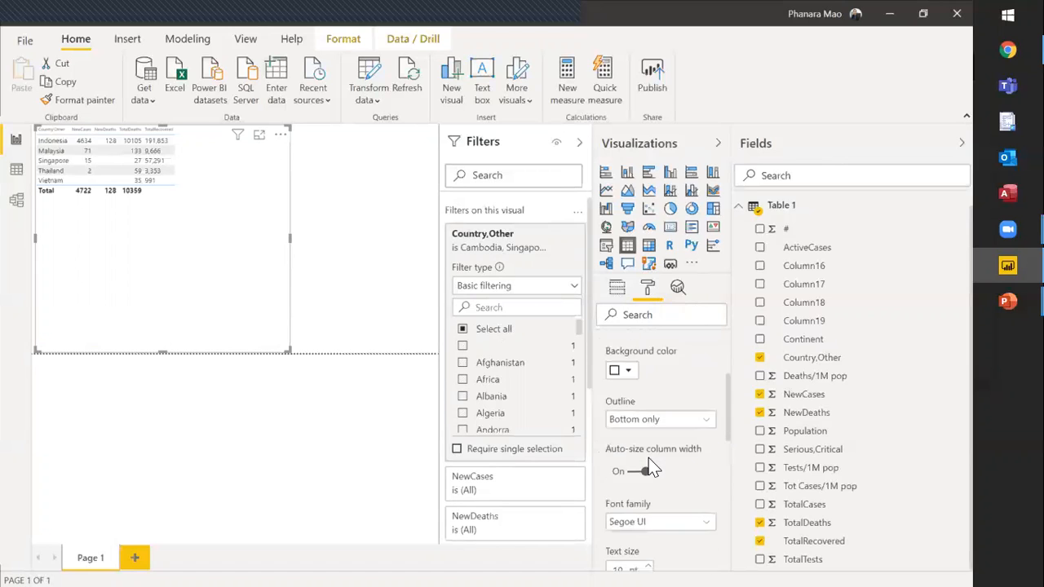
pyautogui.doubleClick(614, 417)
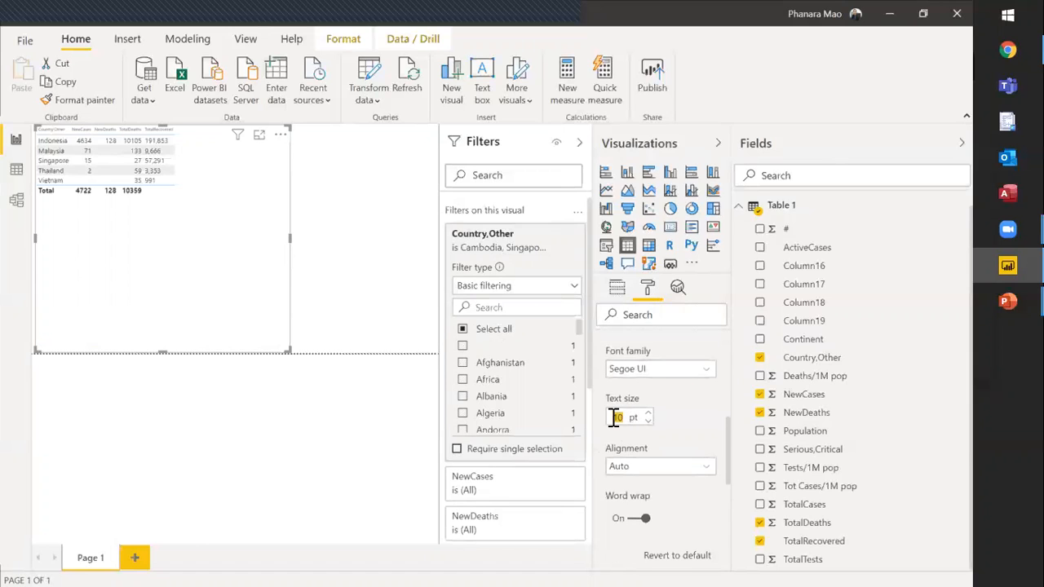
pyautogui.write('20')
pyautogui.press('Return')
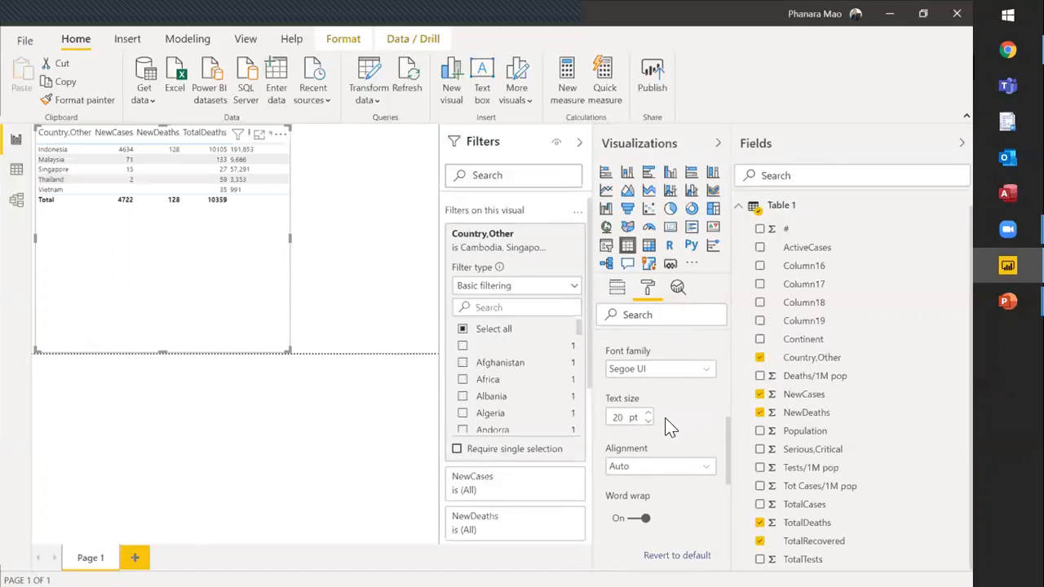
pyautogui.moveTo(289, 238); pyautogui.dragTo(331, 238)
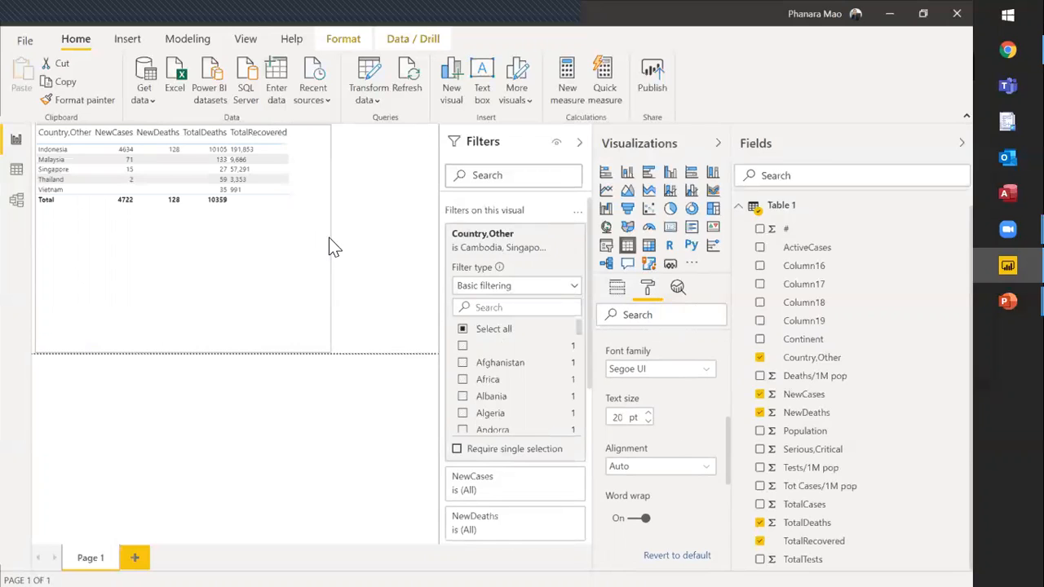
pyautogui.click(277, 375)
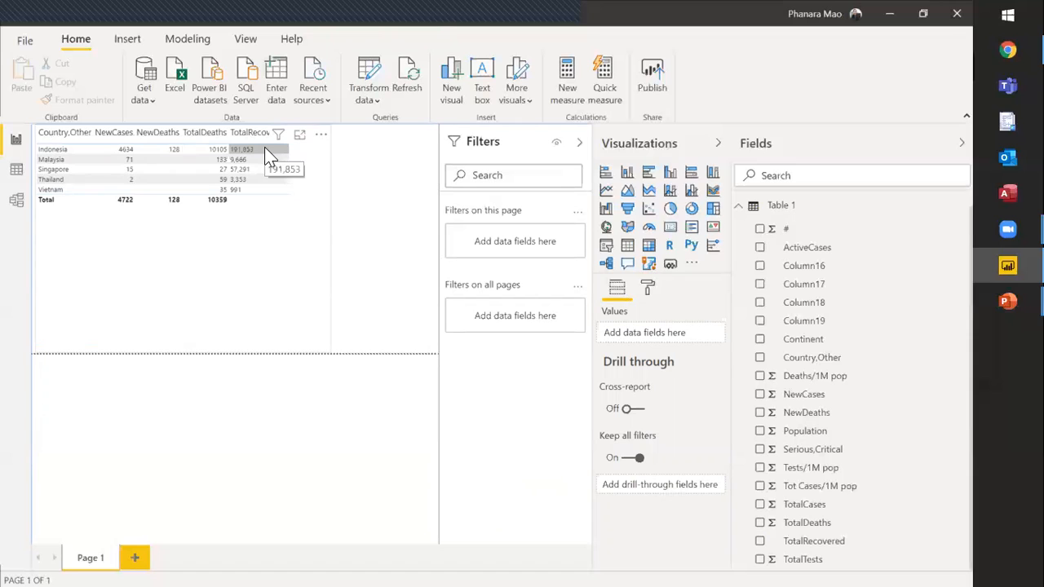
# Refresh the report's data.
pyautogui.click(324, 198)
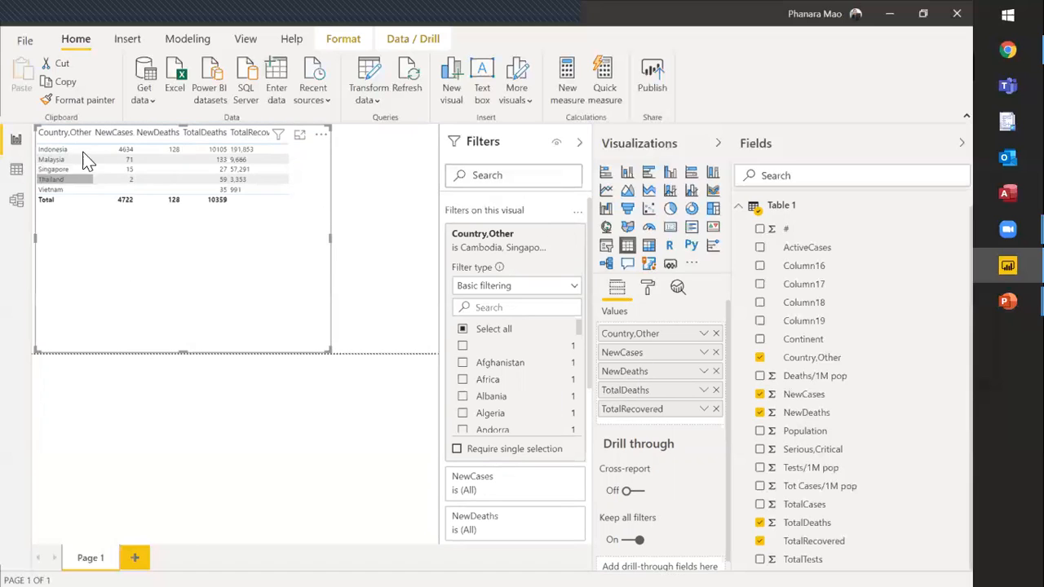
pyautogui.click(414, 212)
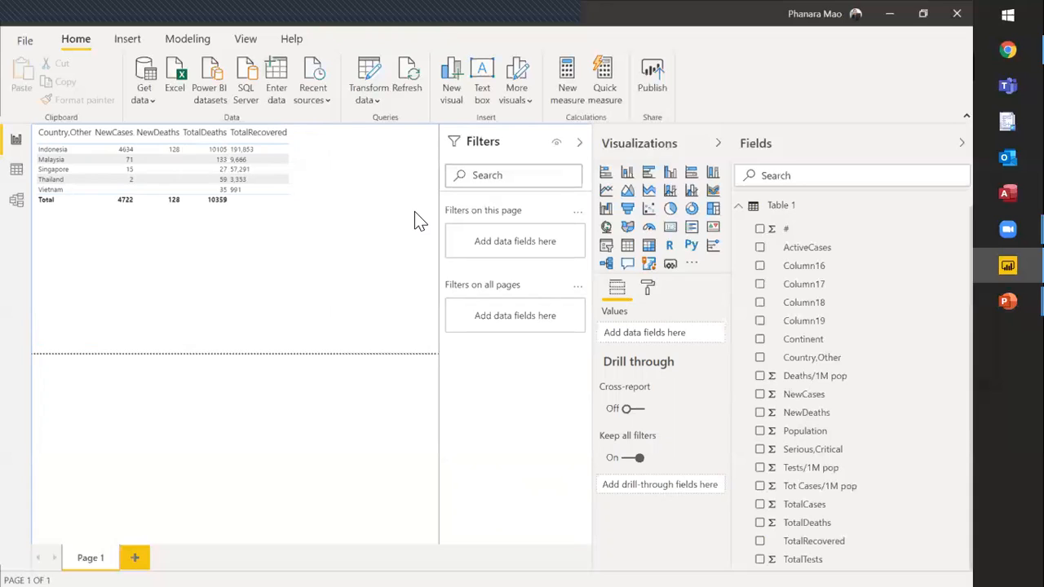
pyautogui.click(406, 88)
# Narrow and shorten the table visual so its frame fits closely around the columns and rows.
pyautogui.click(310, 204)
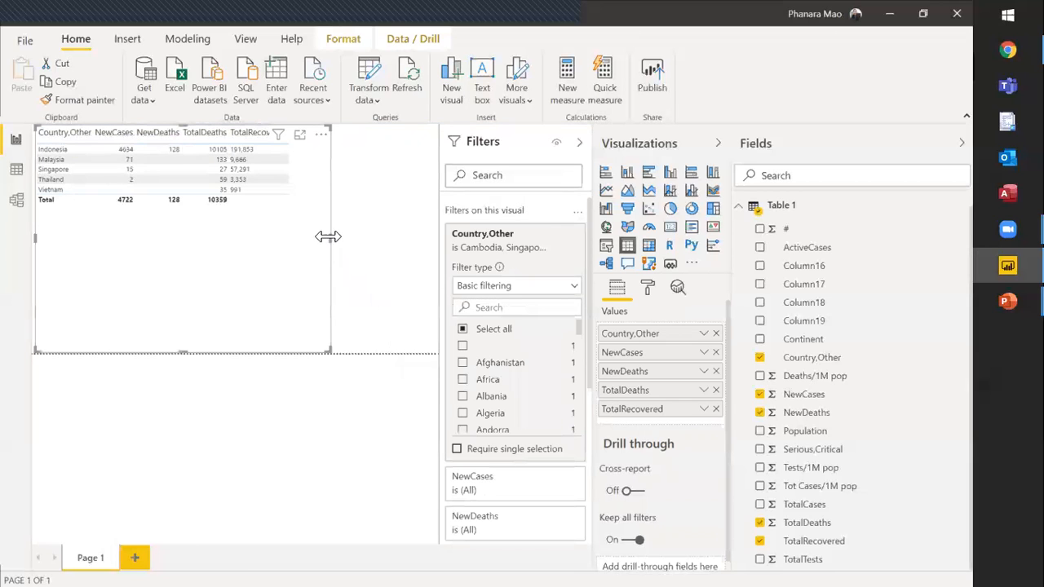
pyautogui.moveTo(330, 237); pyautogui.dragTo(300, 238)
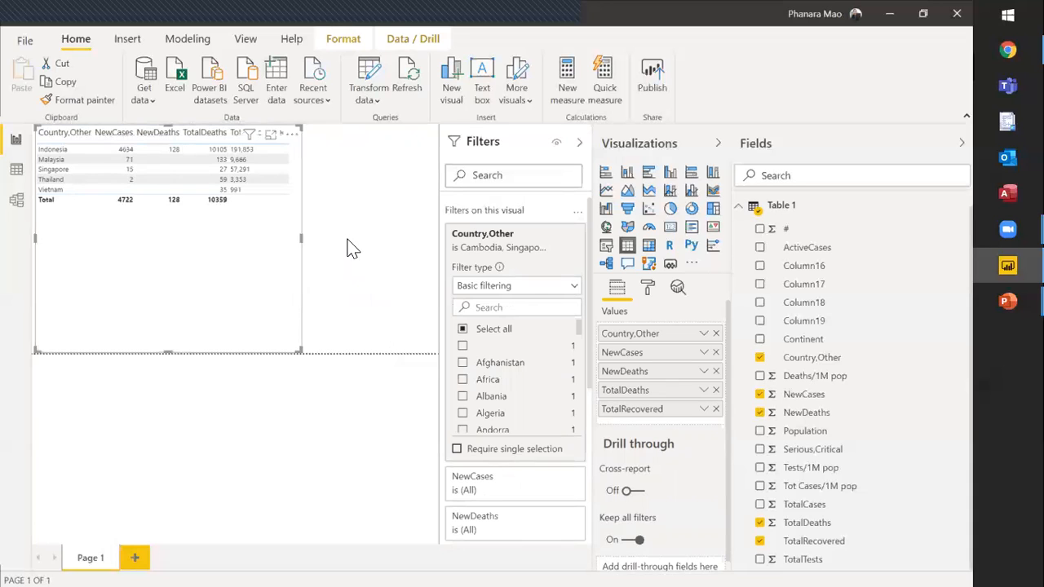
pyautogui.click(351, 247)
pyautogui.click(187, 331)
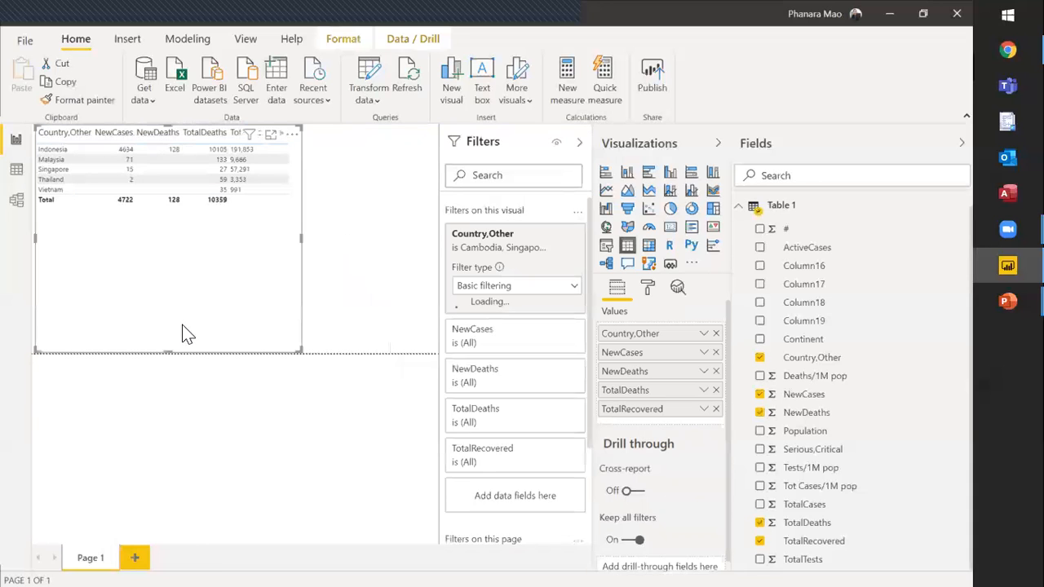
pyautogui.moveTo(168, 351); pyautogui.dragTo(169, 230)
pyautogui.click(181, 291)
pyautogui.click(283, 214)
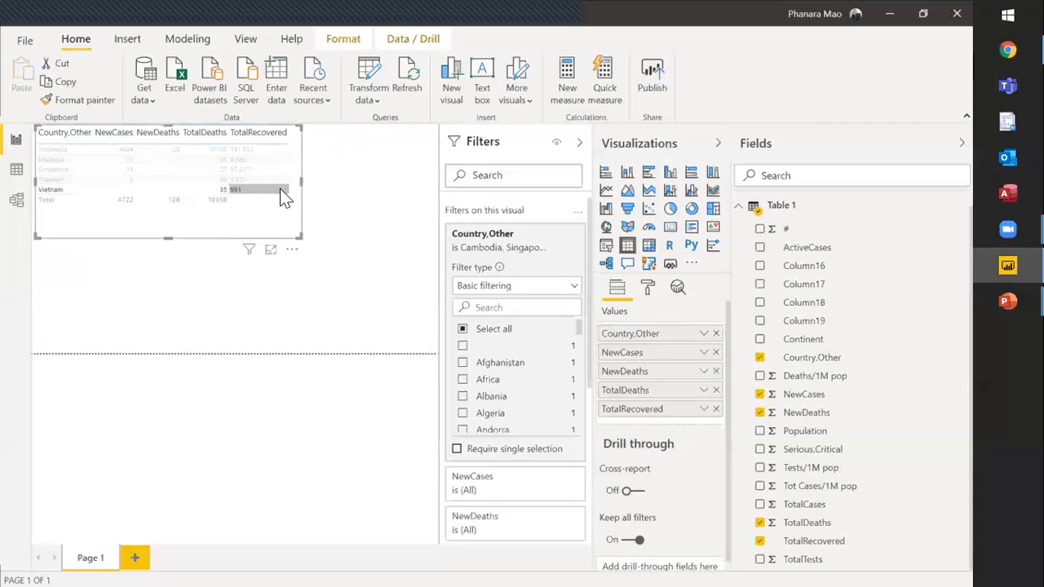
pyautogui.click(267, 296)
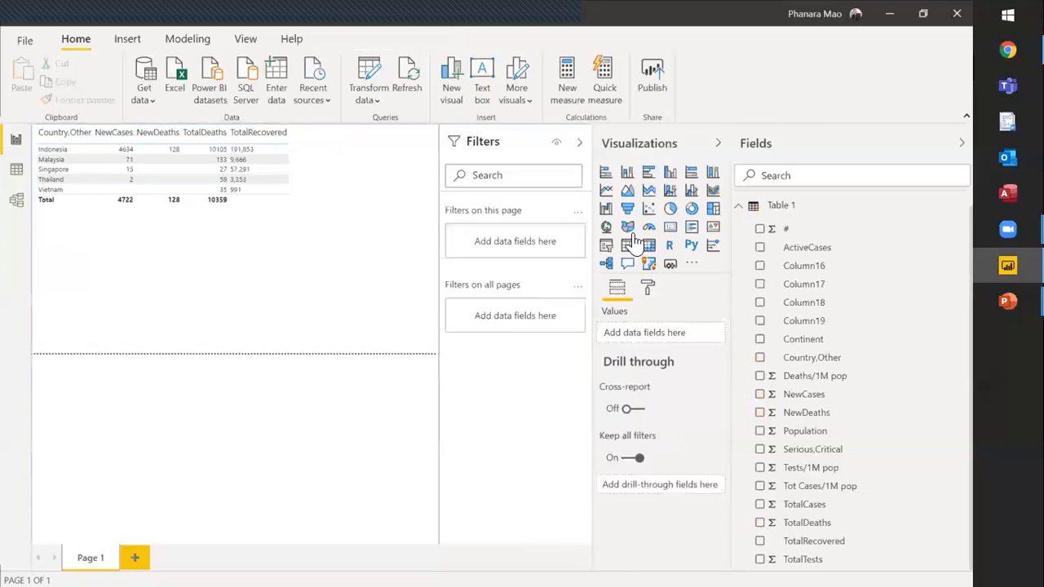
# Try a card visual showing TotalCases below the table, and delete it.
pyautogui.click(671, 228)
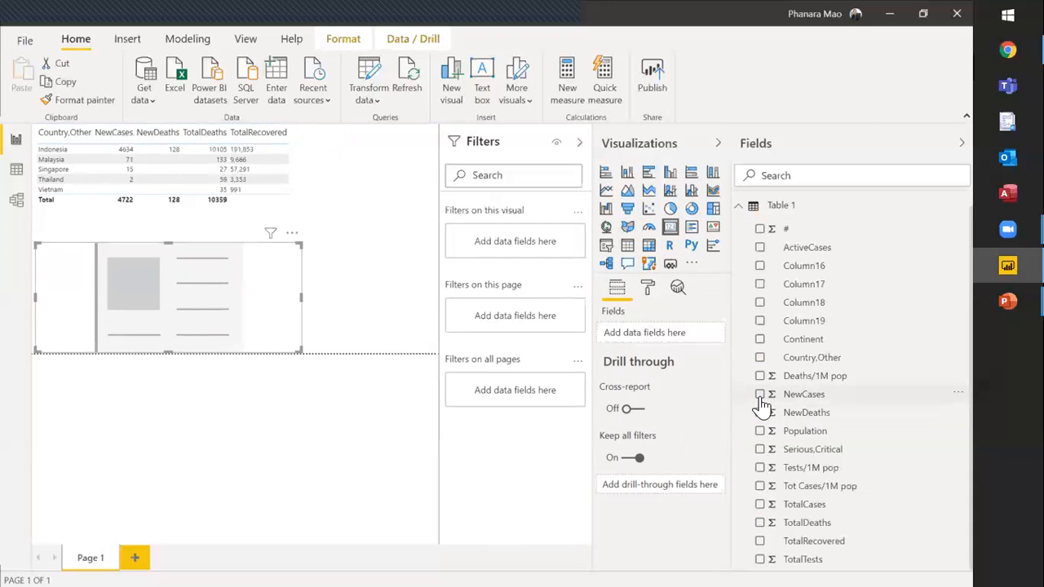
pyautogui.click(760, 505)
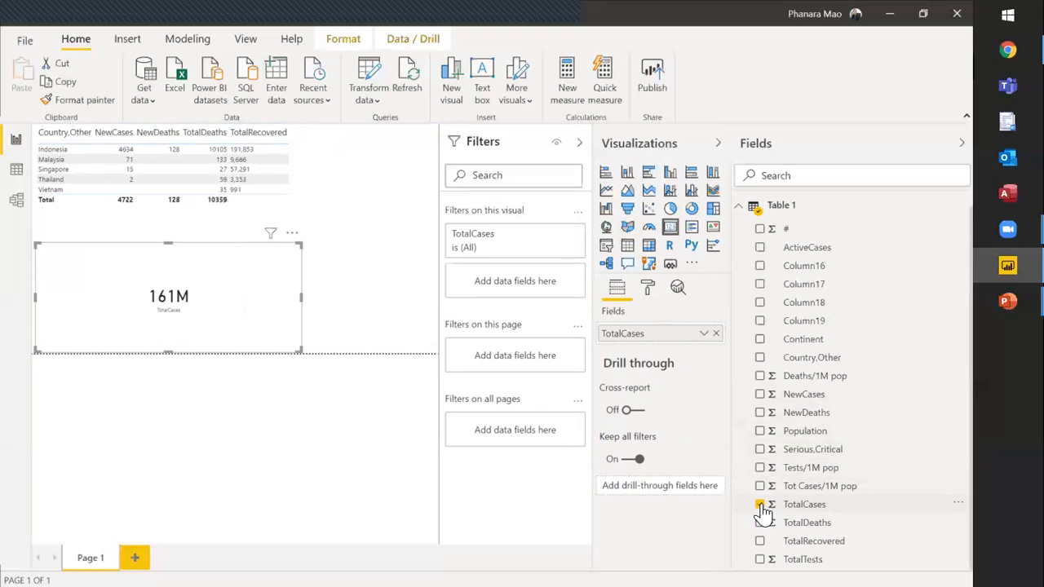
pyautogui.click(307, 143)
pyautogui.click(269, 308)
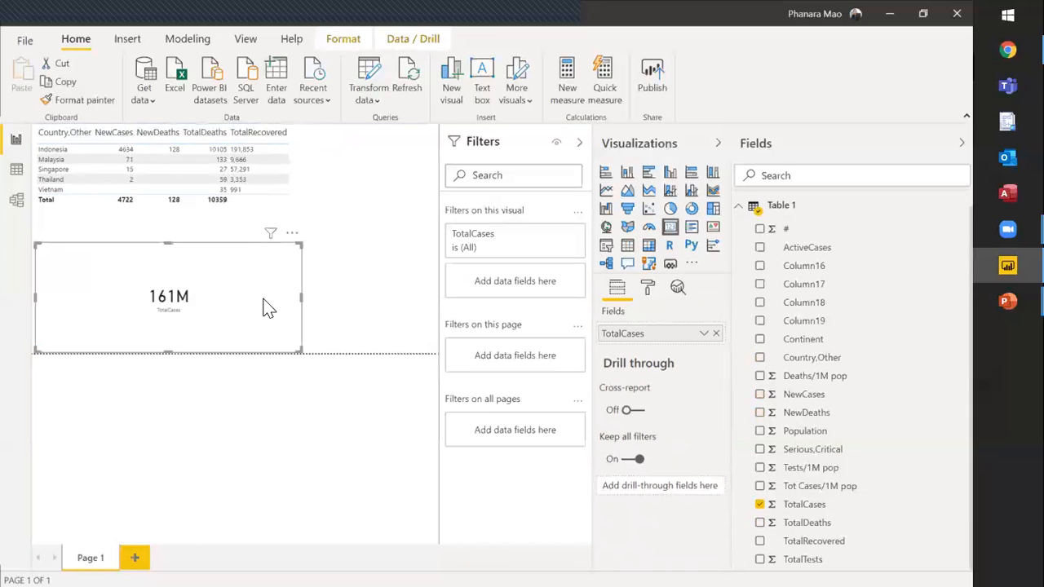
pyautogui.press('Delete')
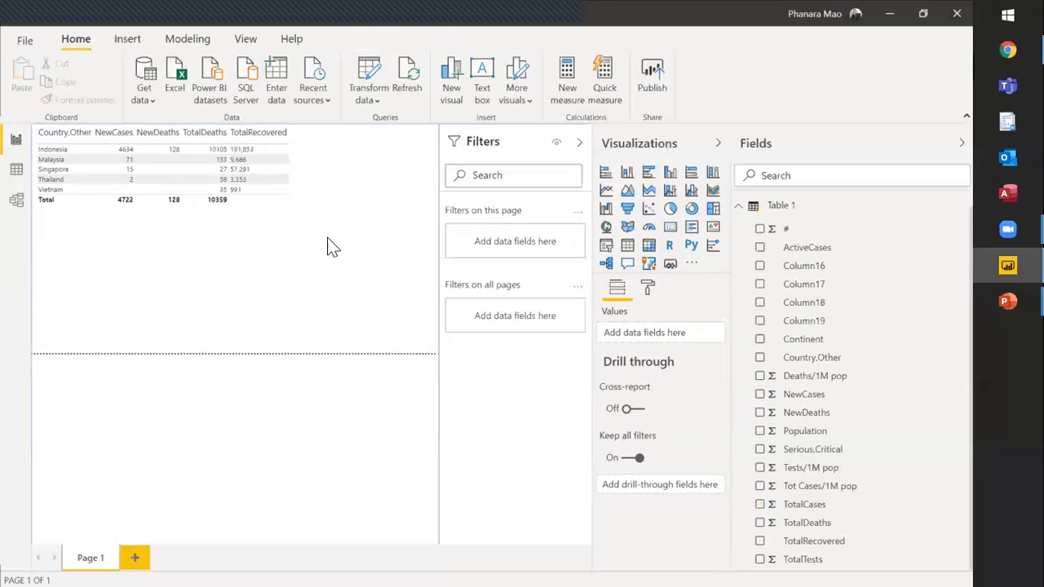
pyautogui.click(259, 173)
pyautogui.click(291, 223)
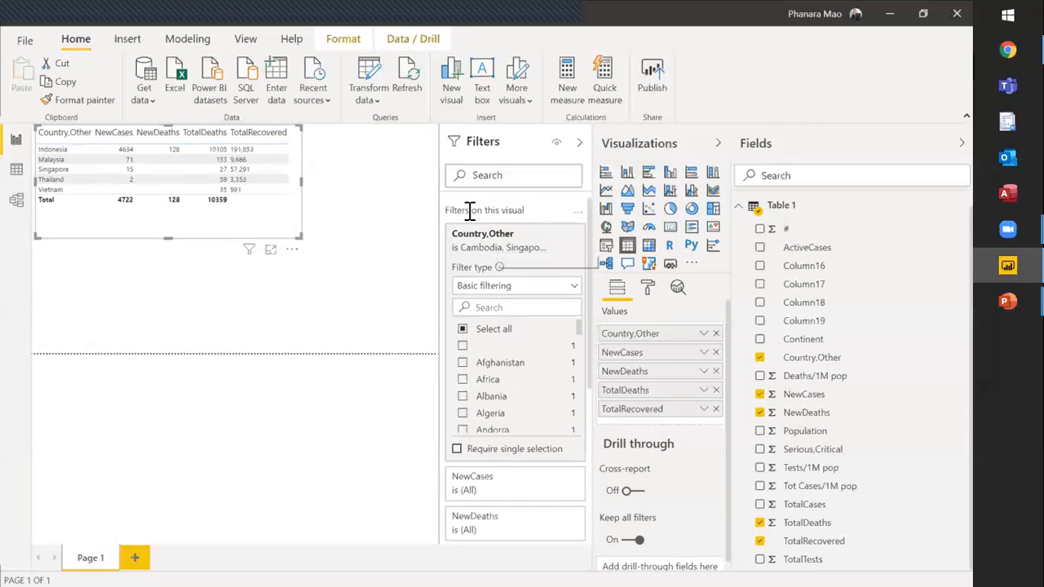
pyautogui.click(271, 161)
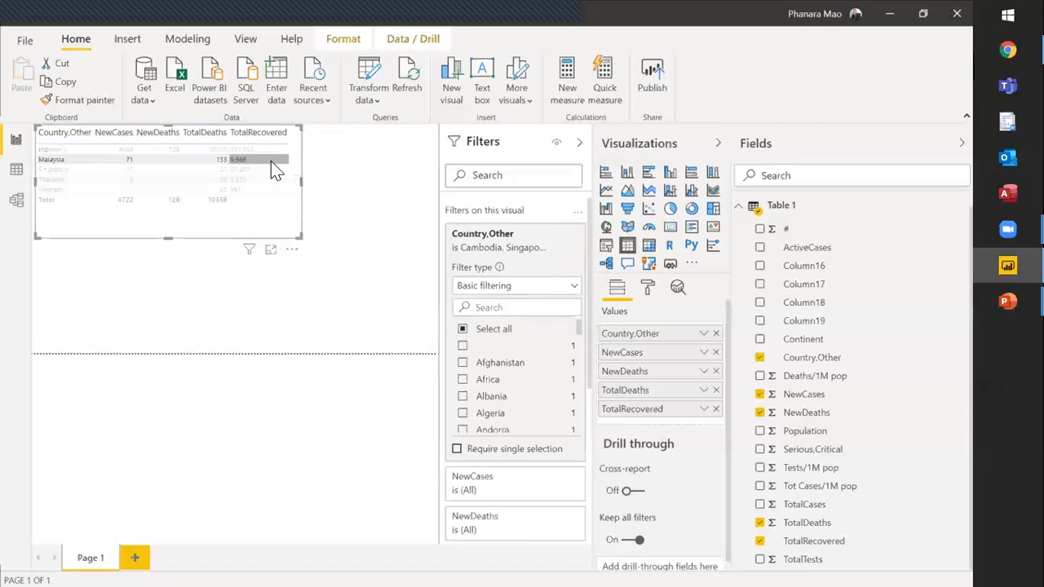
pyautogui.click(271, 160)
pyautogui.click(291, 238)
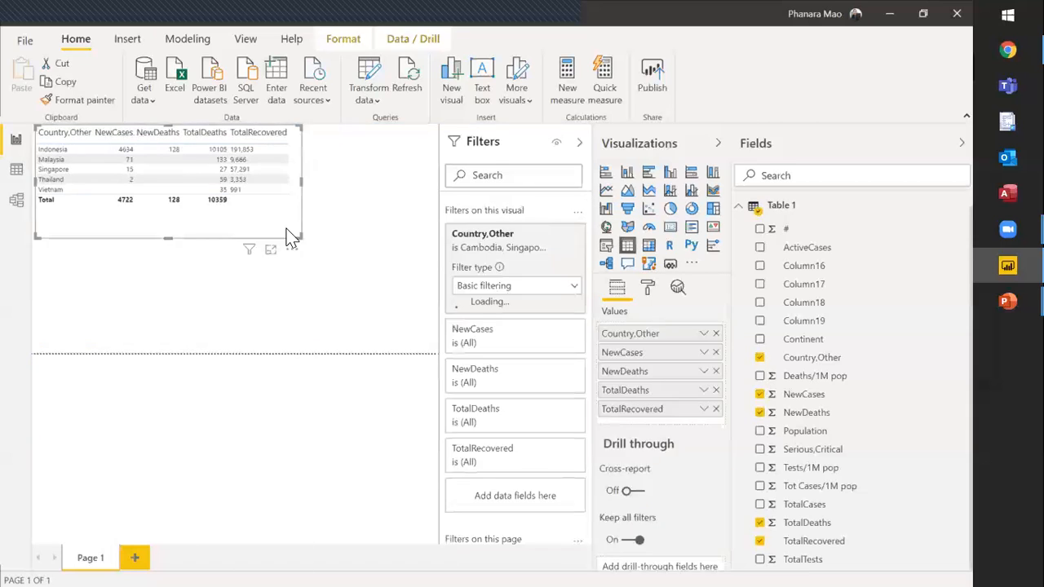
pyautogui.click(215, 249)
pyautogui.click(206, 234)
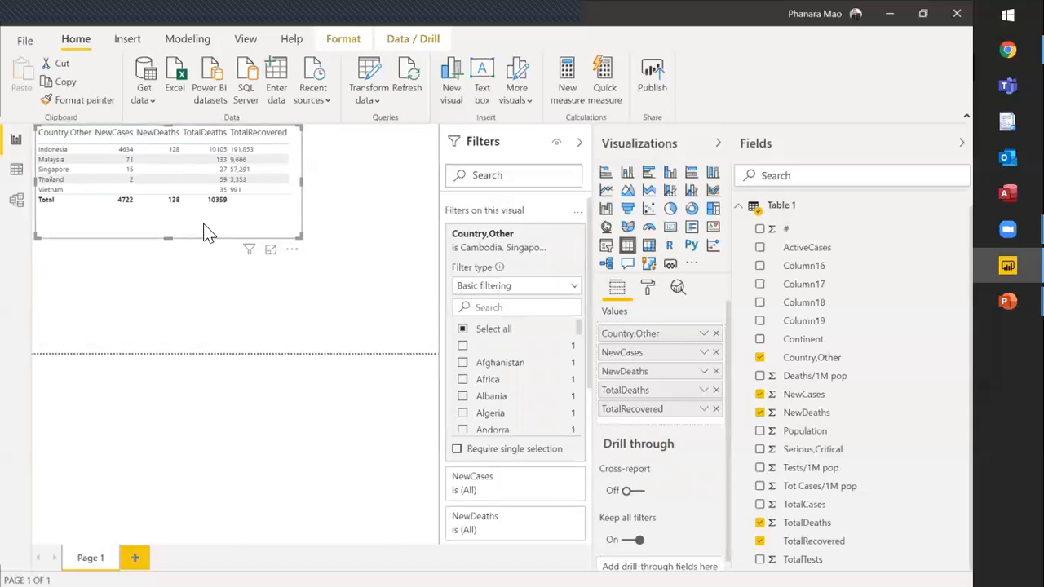
pyautogui.click(210, 278)
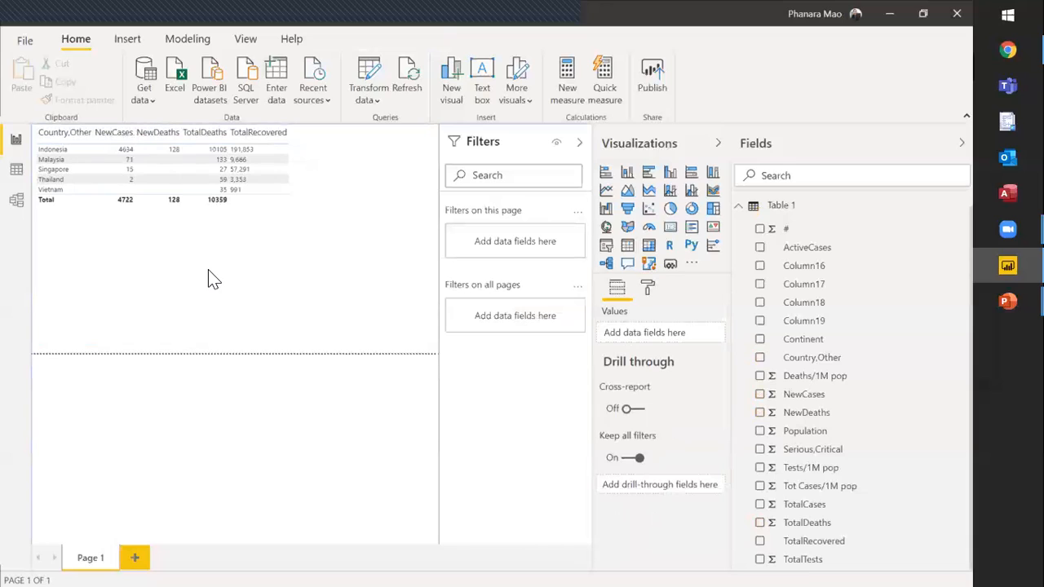